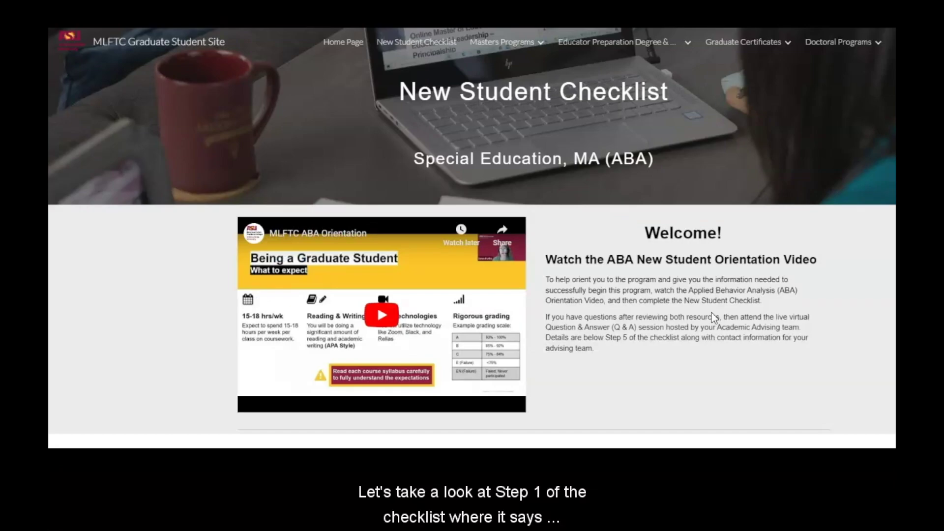
- Find the MA ABA - Summer 2024 (May) course sequence through Step 1 of the New Student Checklist and open it
scroll(714, 317, "down", 6)
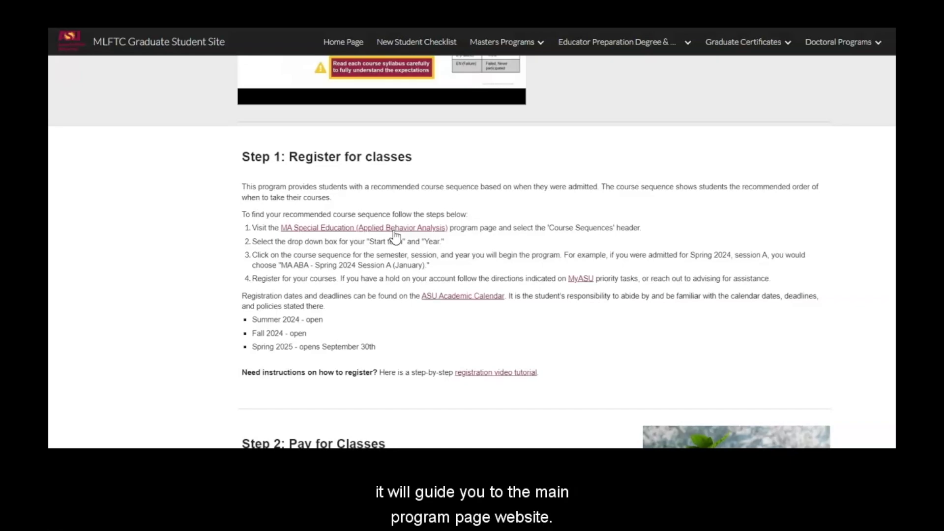
left_click(395, 228)
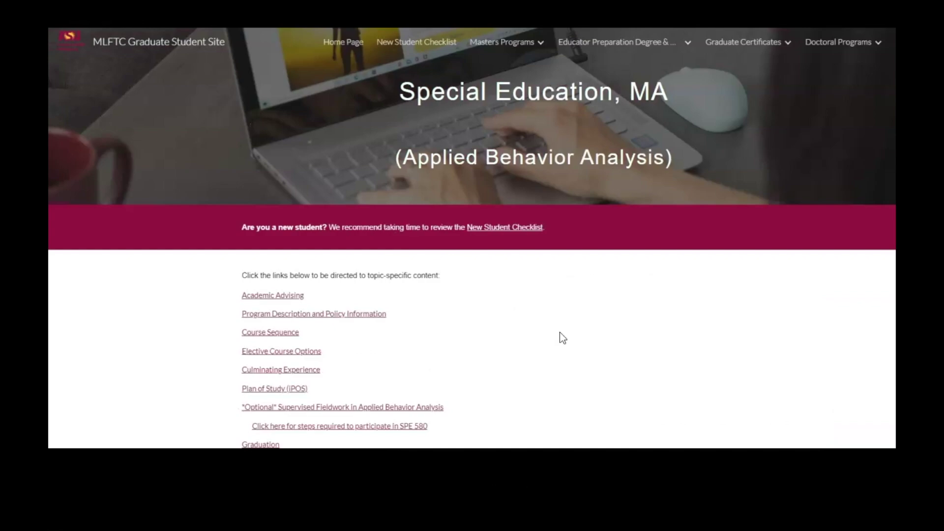
left_click(270, 333)
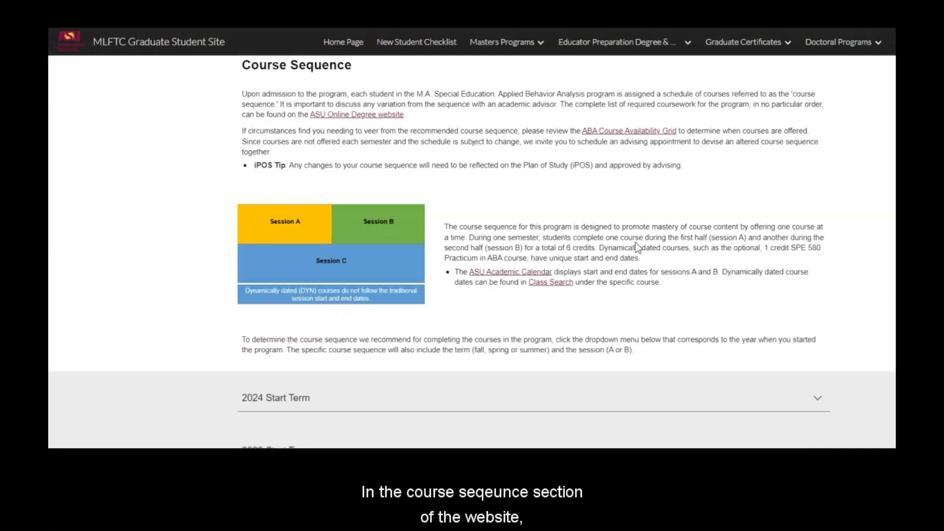
scroll(636, 246, "down", 3)
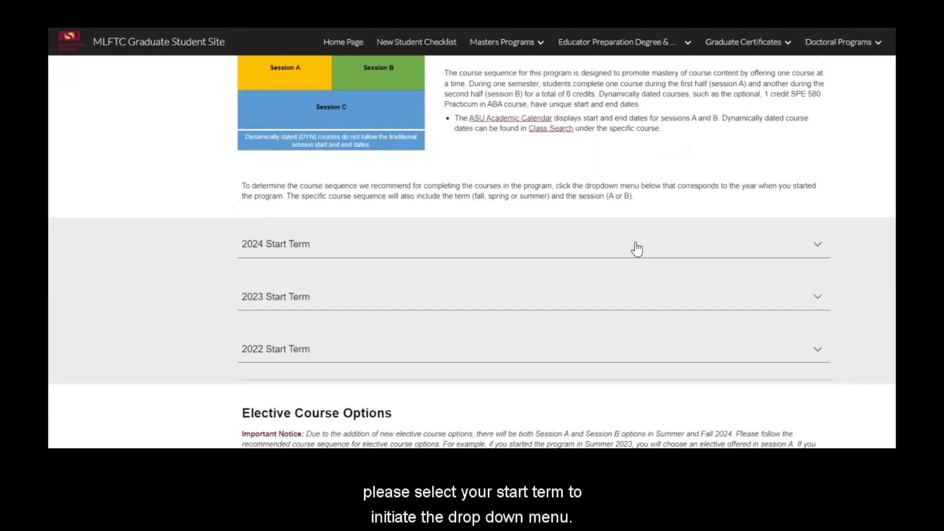
left_click(468, 251)
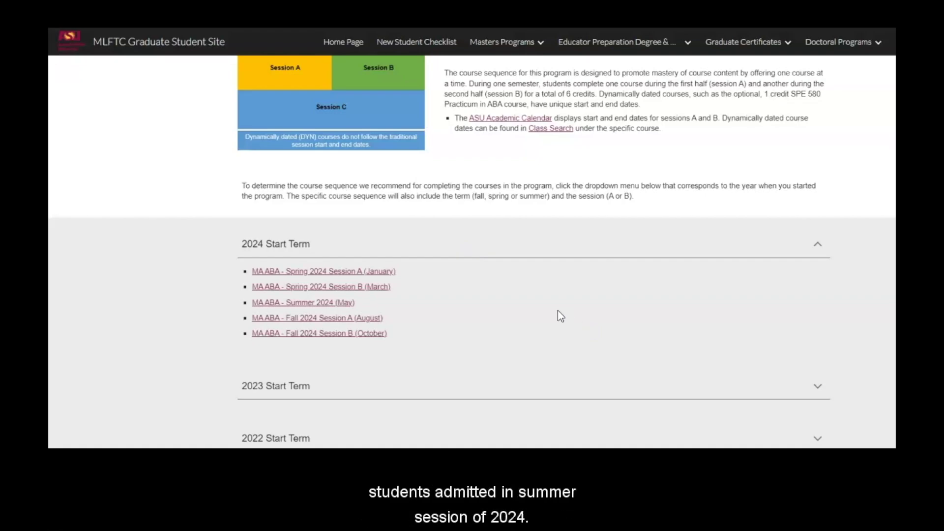
left_click(331, 304)
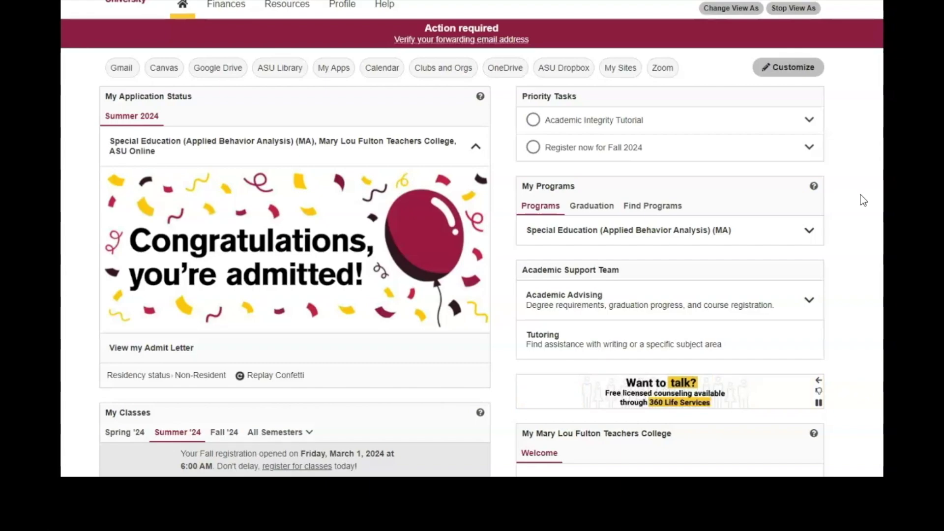
- Open the iPOS for the Special Education (Applied Behavior Analysis) program, and confirm and save the Graduate College policies agreement
left_click(773, 239)
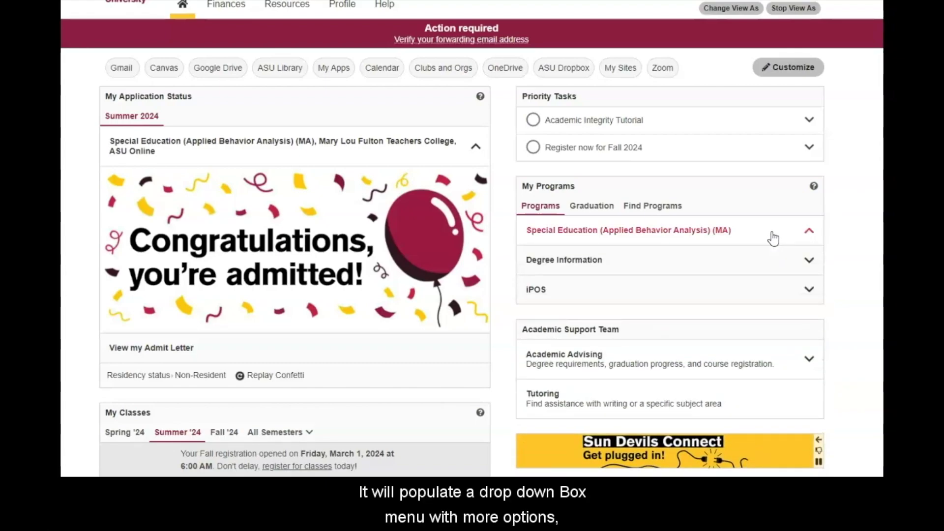
left_click(752, 303)
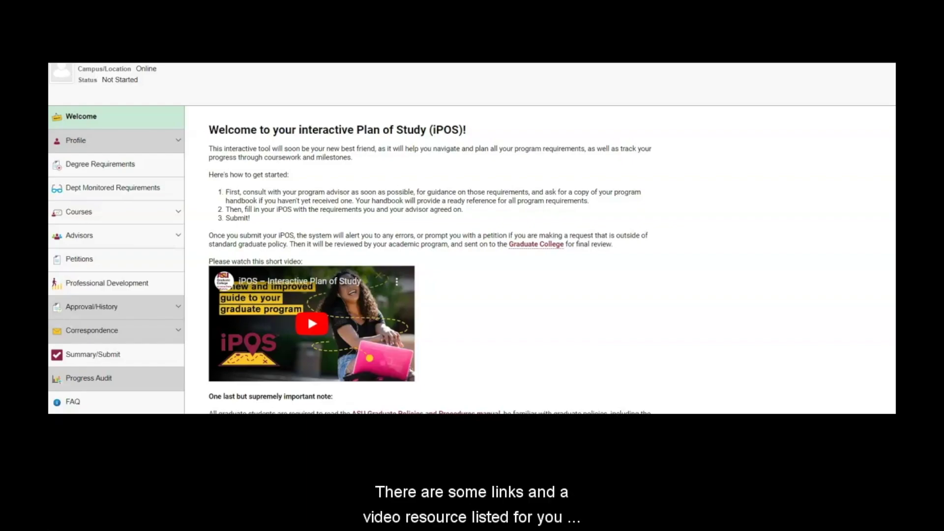
scroll(462, 226, "down", 1)
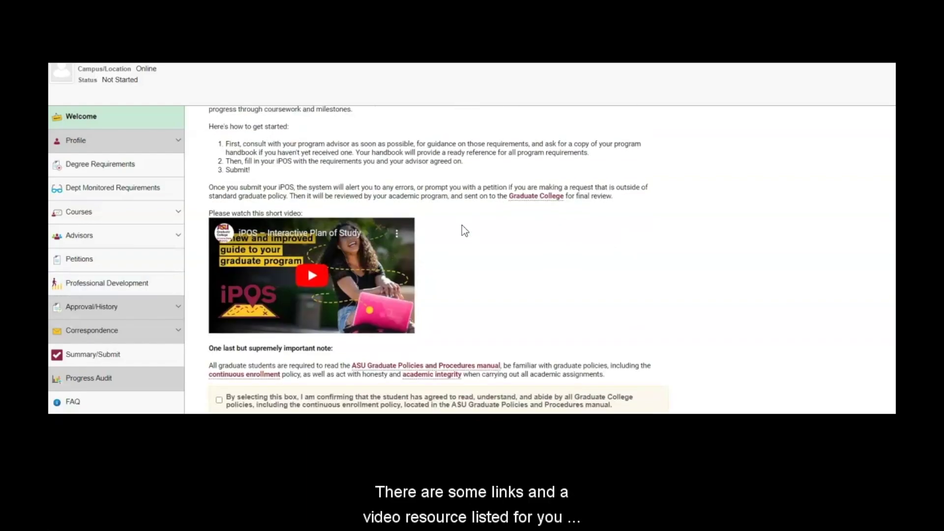
scroll(462, 225, "down", 1)
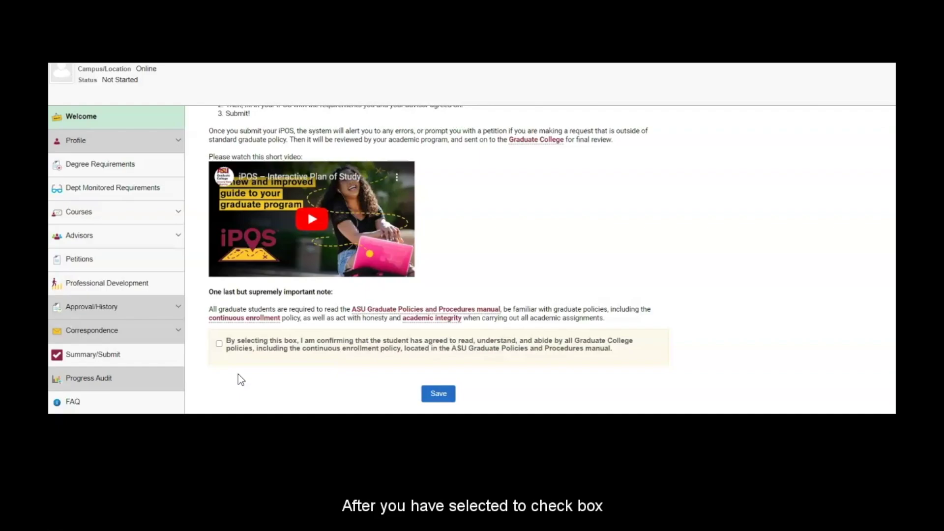
left_click(219, 344)
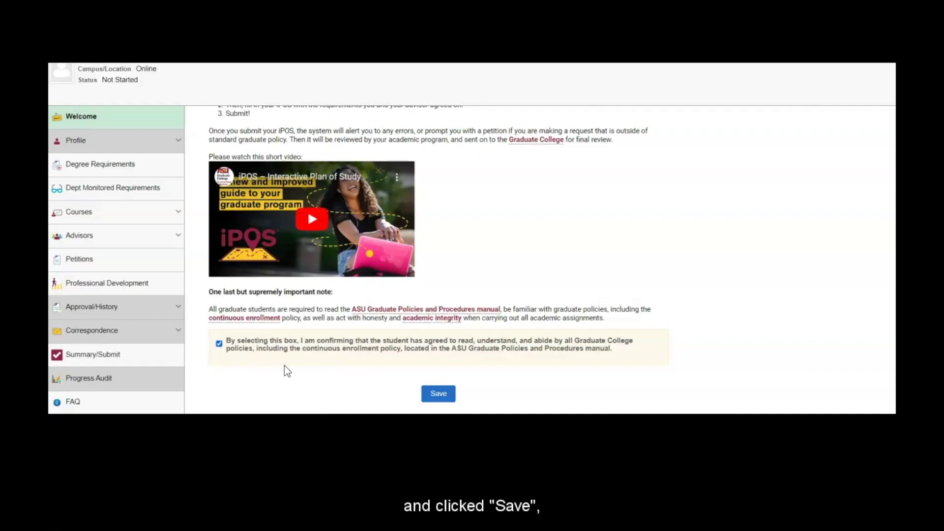
left_click(438, 393)
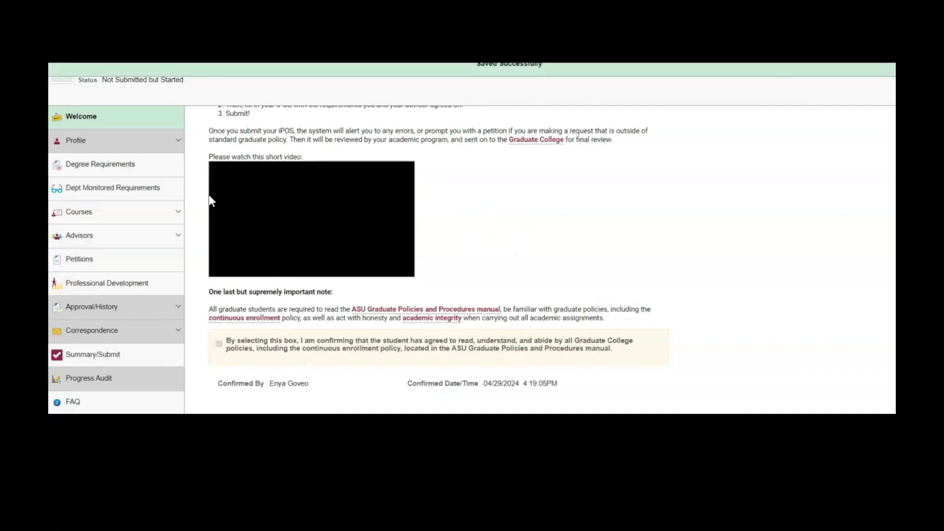
- Set the degree requirement to 30 credit hours including the required applied project course (SPE 593) and save it
left_click(124, 167)
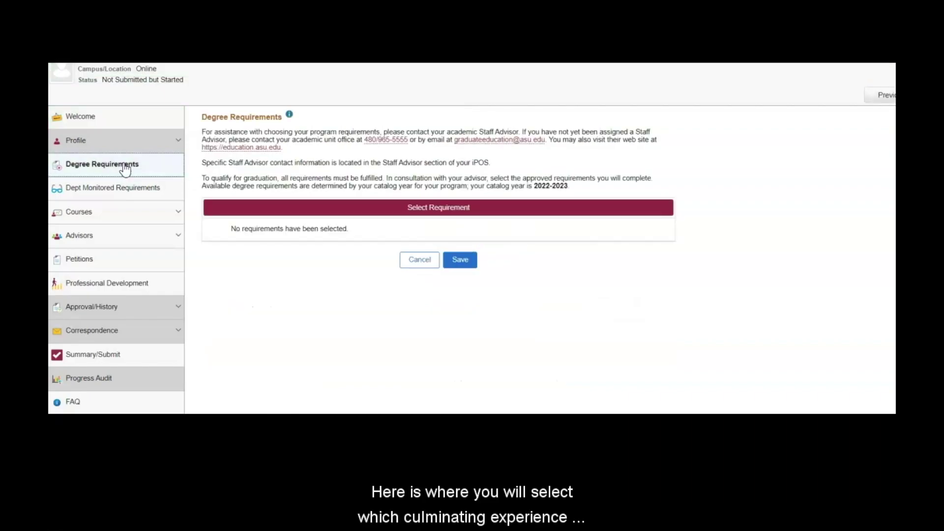
left_click(414, 211)
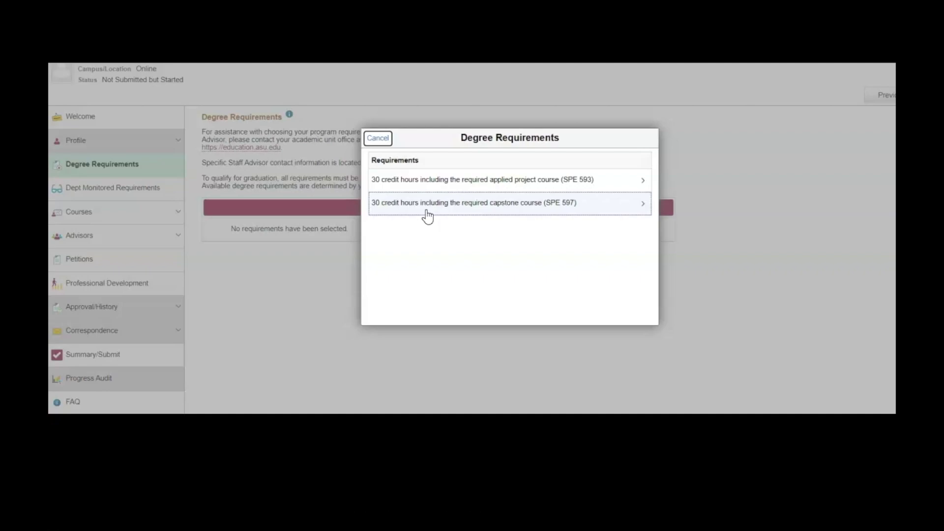
left_click(428, 187)
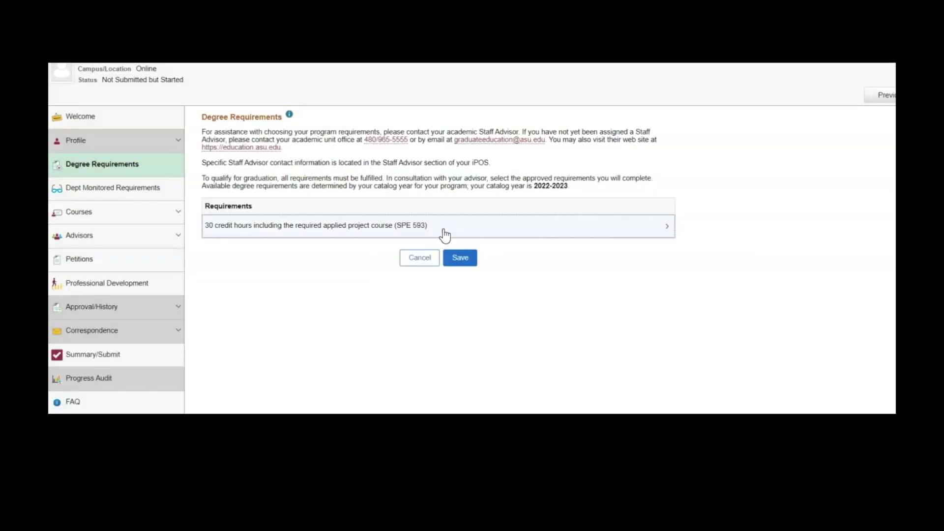
left_click(460, 259)
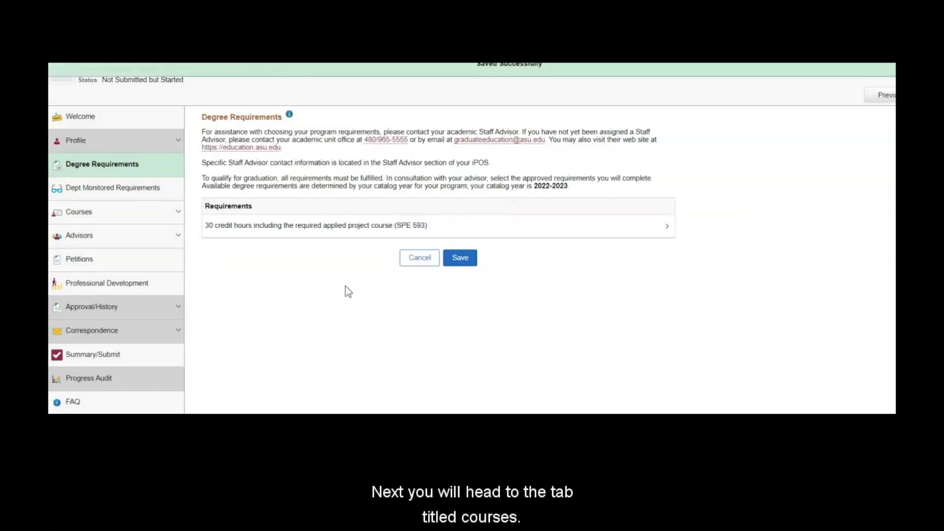
- Open the iPOS course administration page and set the anticipated graduation term to 2025 Fall
left_click(123, 217)
left_click(127, 241)
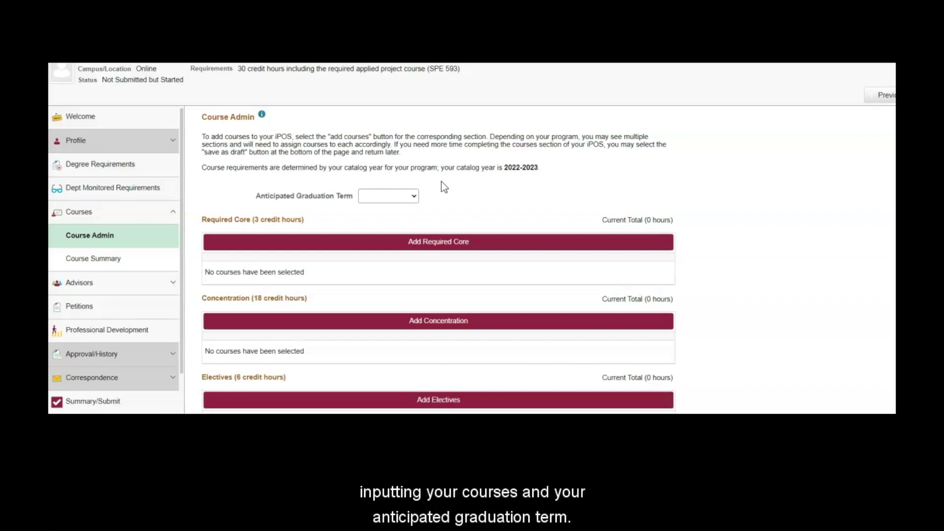
left_click(405, 200)
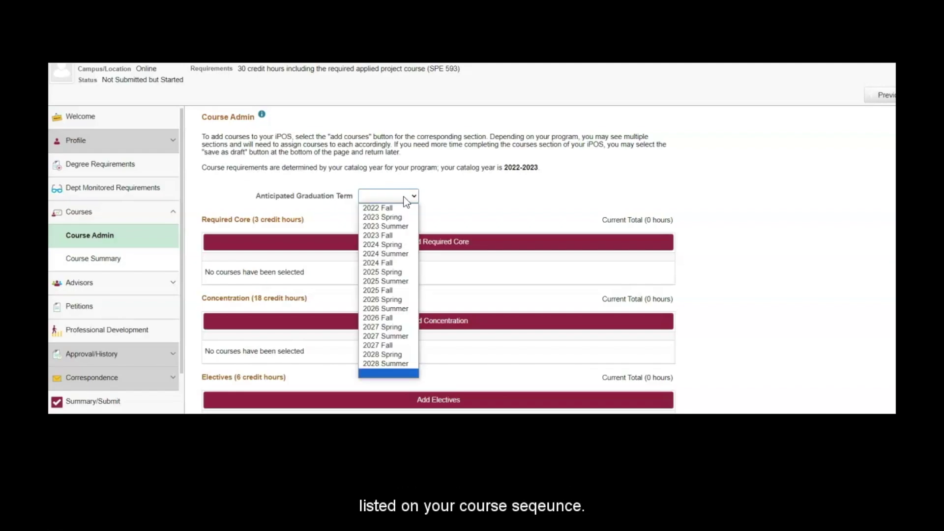
left_click(389, 290)
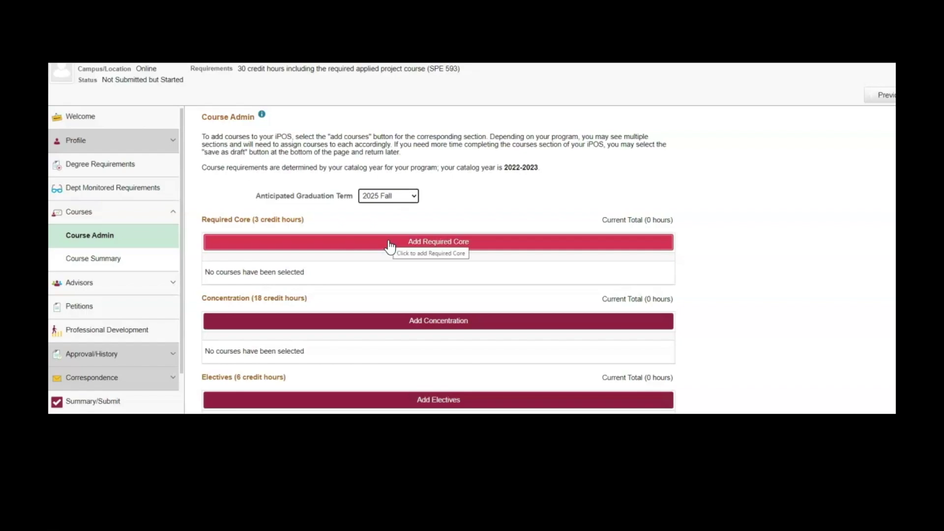
left_click_drag(252, 219, 308, 222)
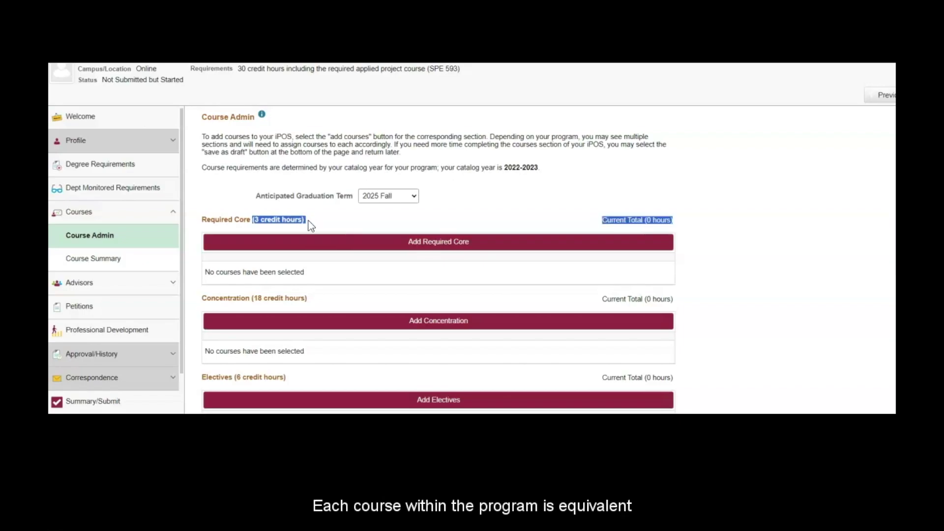
left_click(364, 227)
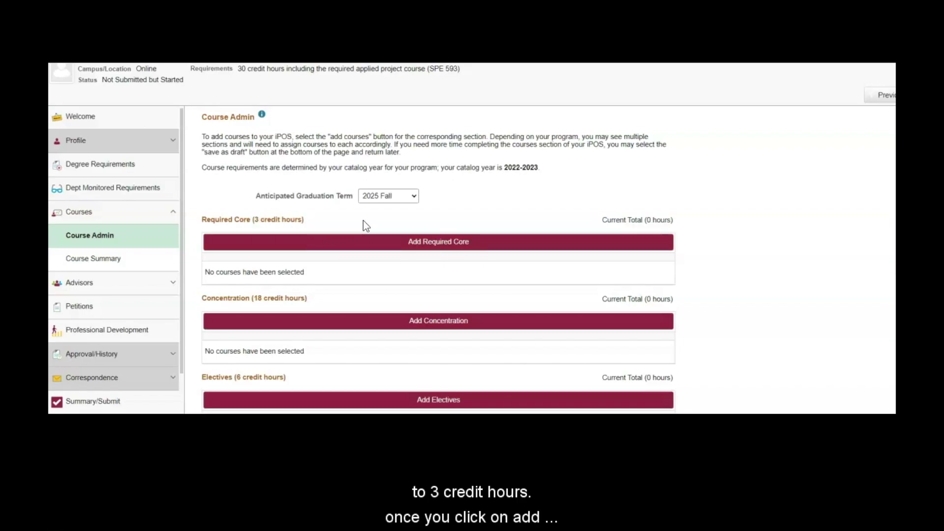
- Add SPE 525 Measurement and Exp Design as the required core course for the 2025 Spring term
left_click(370, 249)
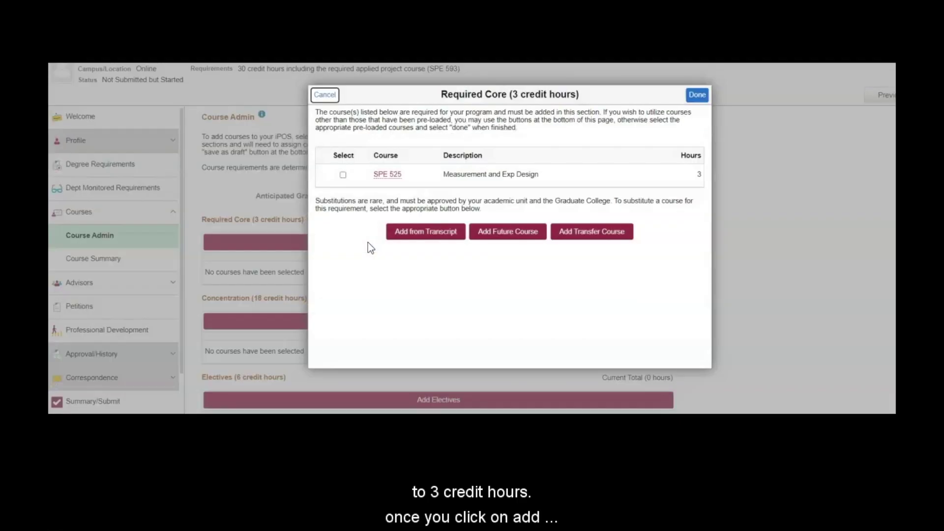
left_click(343, 175)
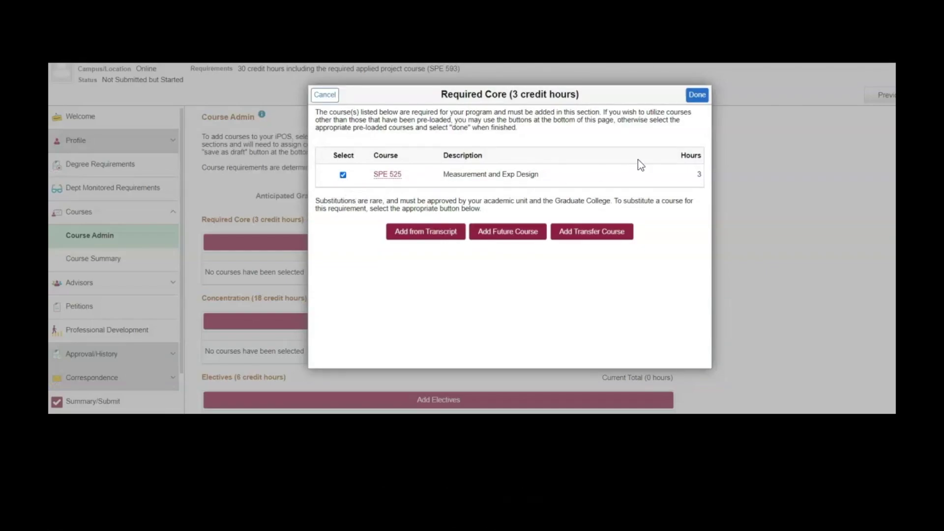
left_click(696, 97)
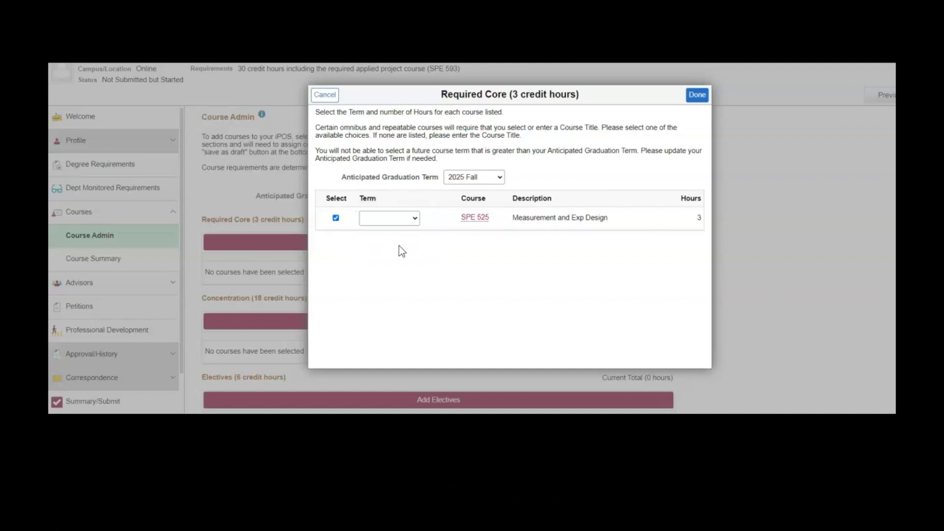
left_click(414, 220)
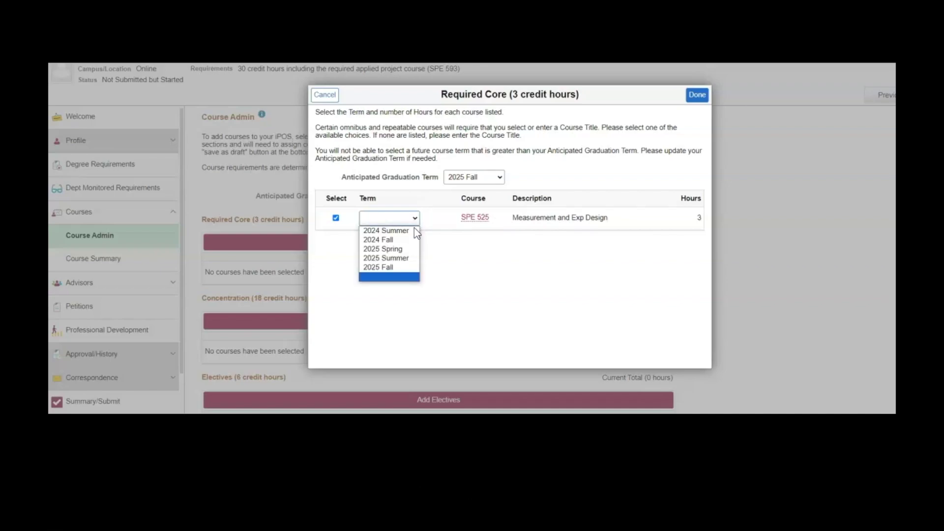
left_click(412, 249)
left_click(697, 97)
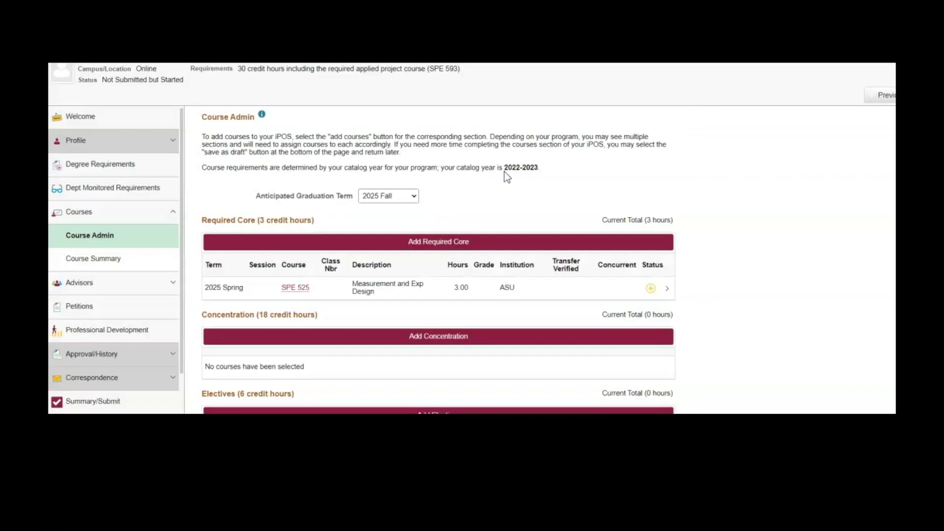
- Add all six concentration courses: SPE 527 and 563 in 2024 Summer, 567 and 526 in 2024 Fall, 562 in 2025 Summer, 560 in 2025 Fall
scroll(505, 172, "down", 3)
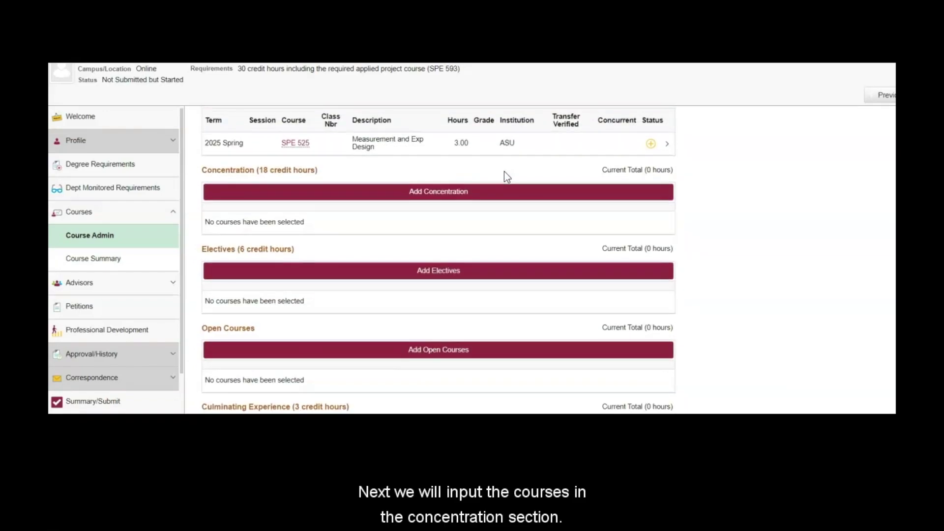
left_click(473, 193)
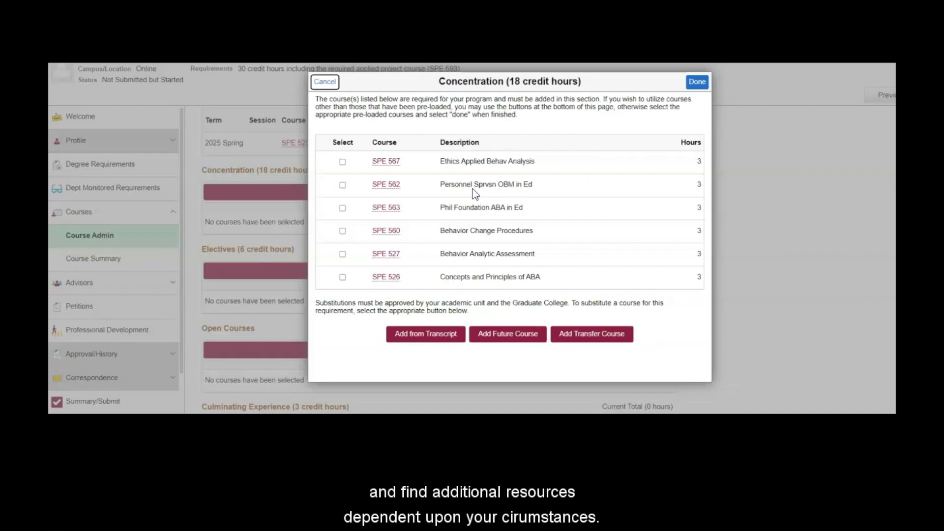
left_click(342, 162)
left_click(342, 185)
left_click(343, 208)
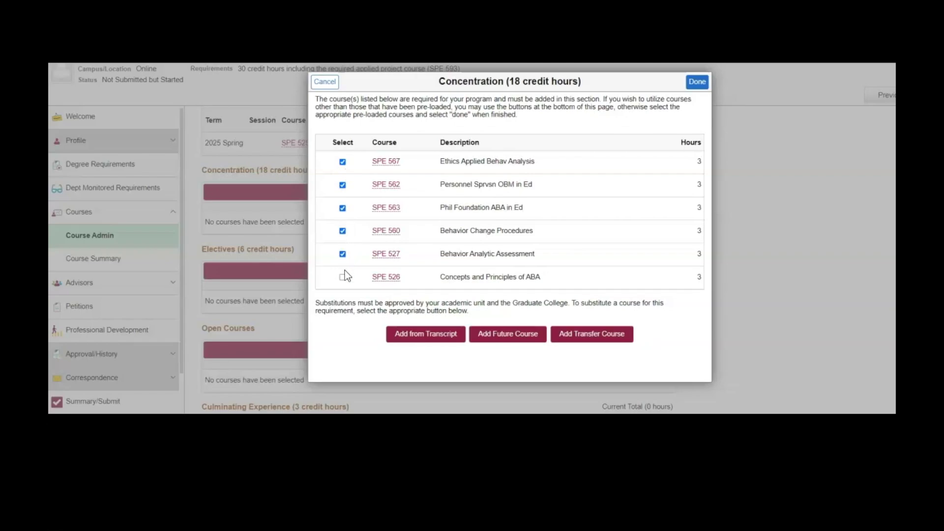
left_click(697, 82)
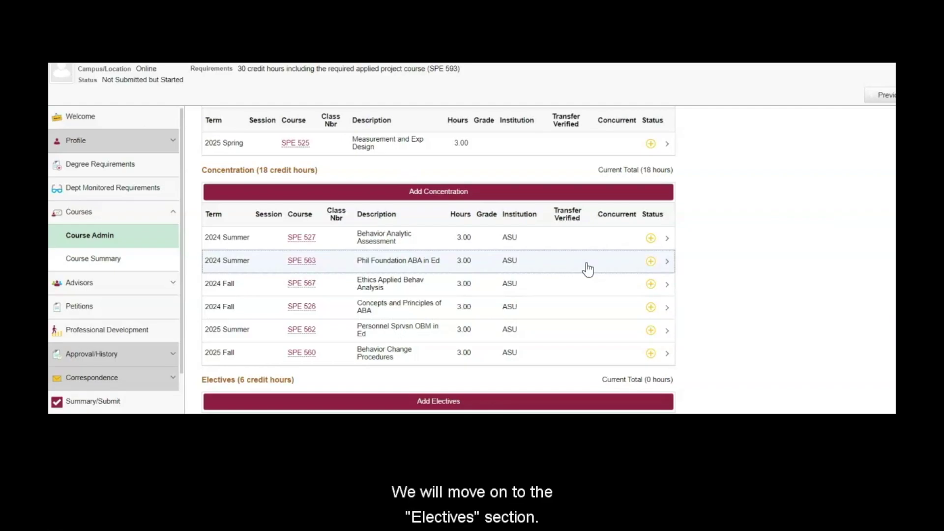
- Find the future course SPE 598 Special Topics for the Electives requirement and select it
scroll(586, 268, "down", 4)
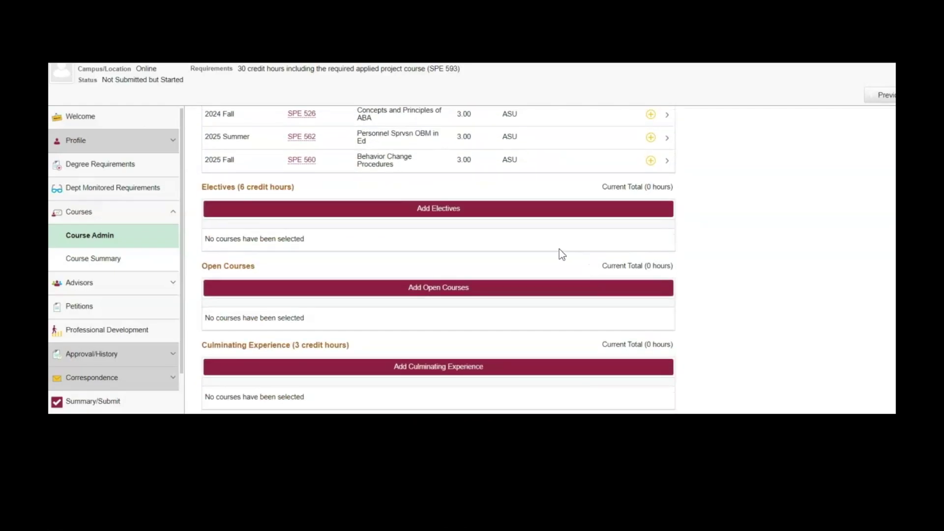
left_click(394, 209)
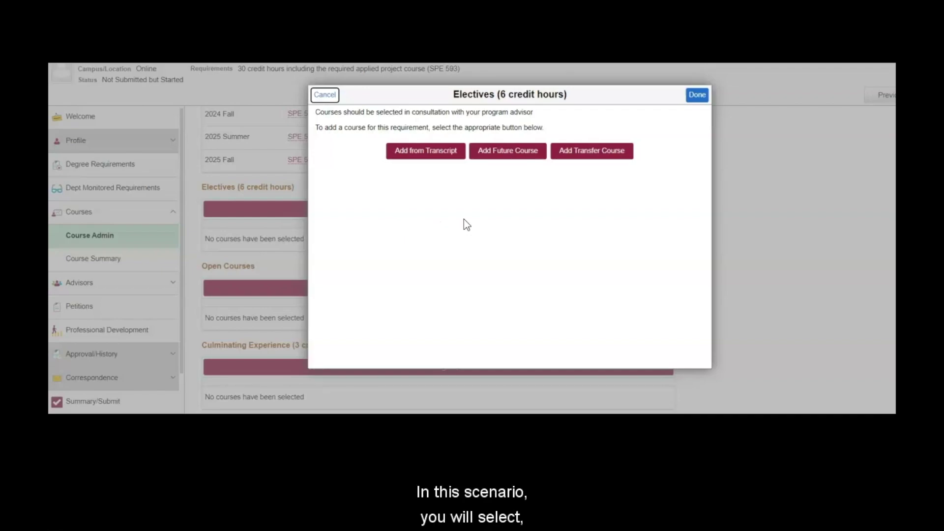
left_click(502, 151)
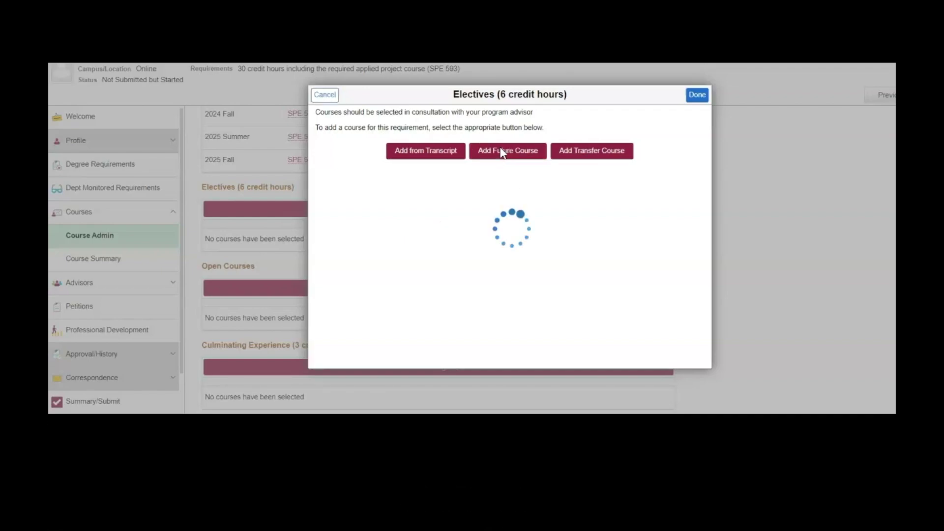
left_click(467, 157)
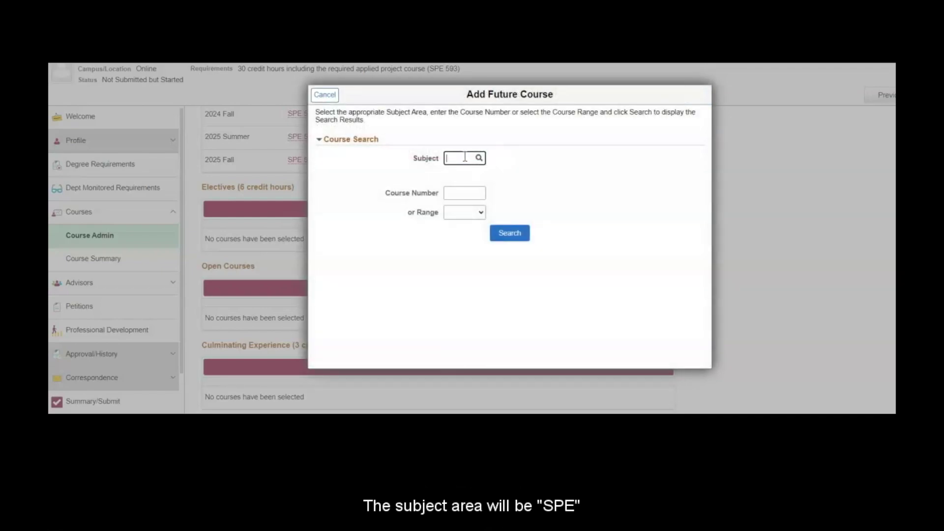
type("SPE")
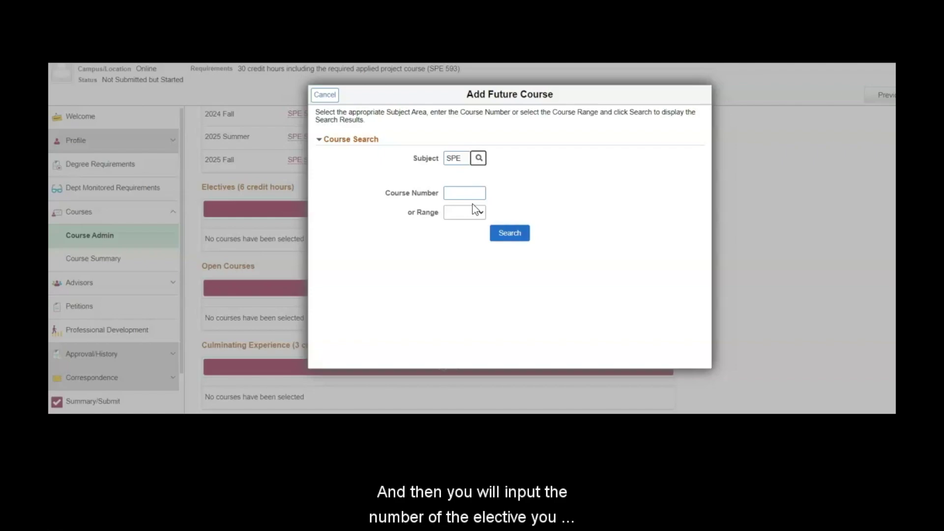
left_click(458, 194)
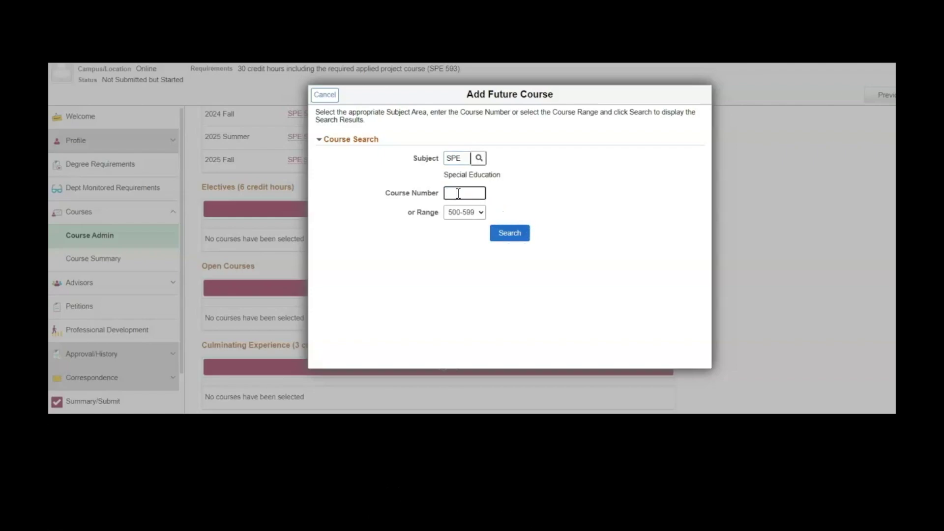
type("598")
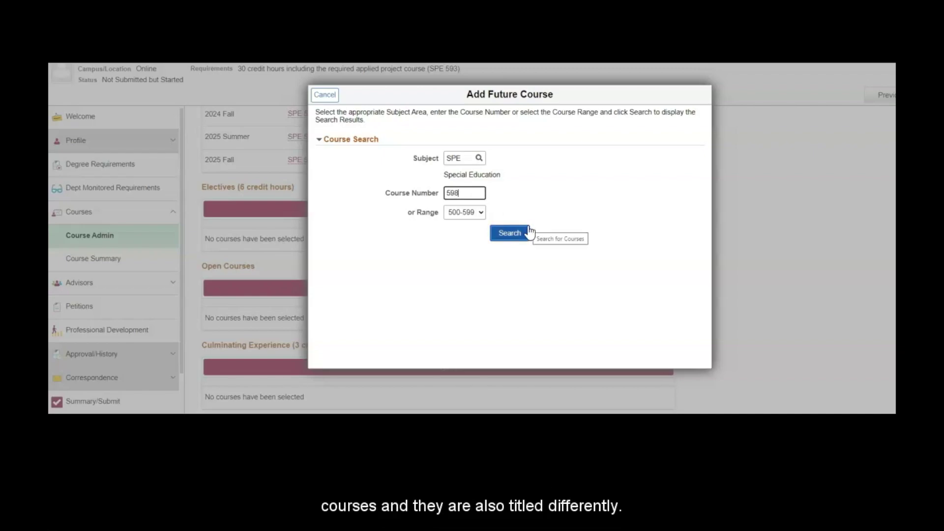
left_click(509, 233)
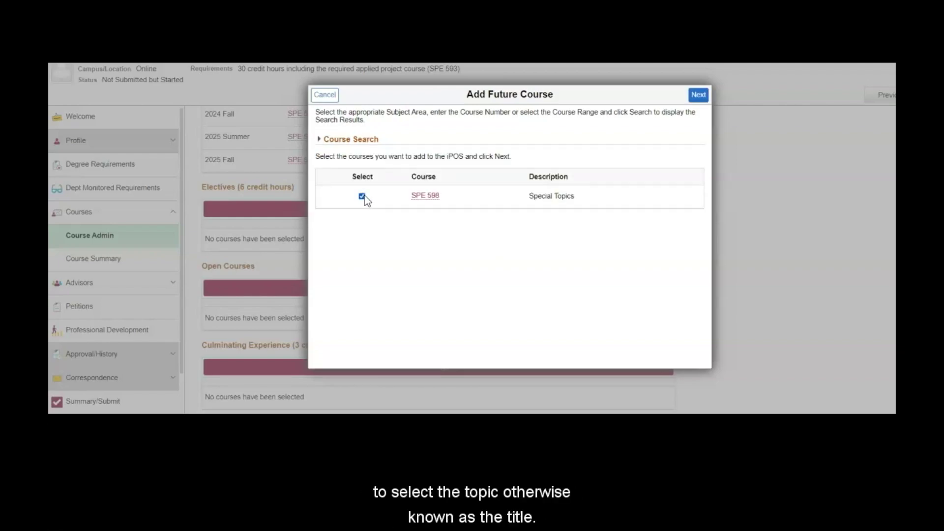
left_click(698, 95)
- Schedule elective SPE 598 for 2025 Spring with topic 169, Multiculturalism and Diversity in ABA, and 3 hours, and add it to the plan
left_click(418, 220)
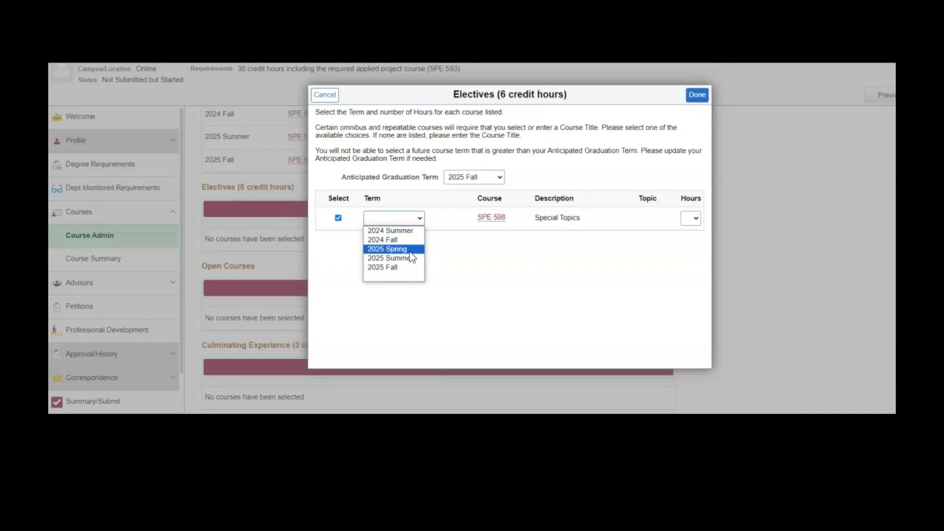
left_click(393, 249)
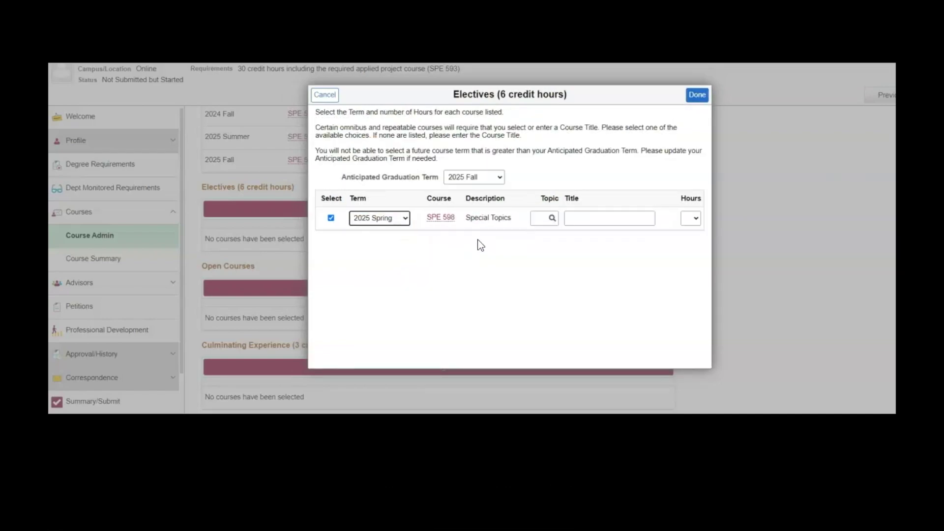
left_click(553, 219)
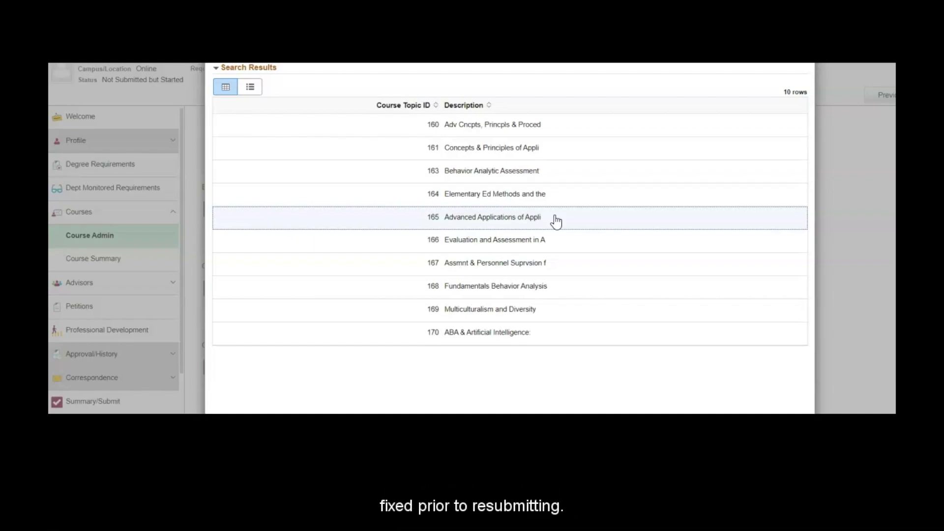
left_click(508, 310)
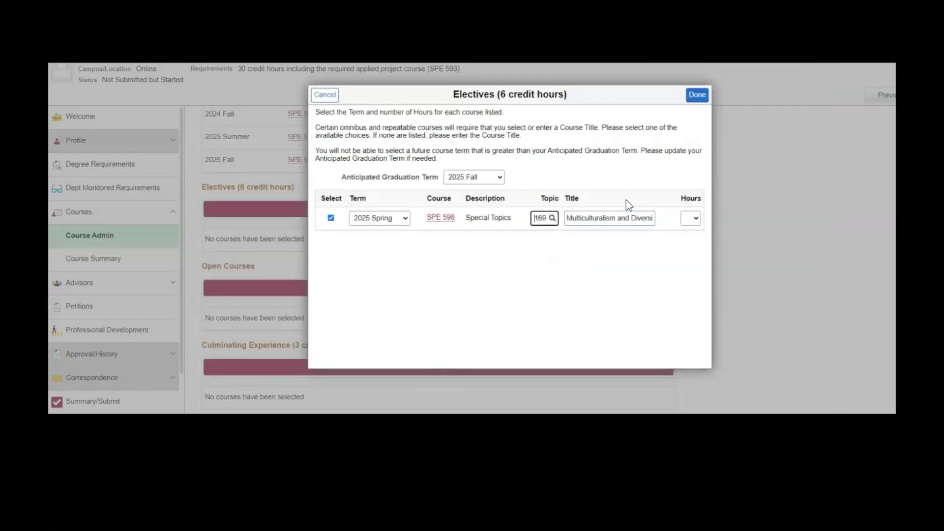
left_click(688, 220)
left_click(687, 258)
left_click(697, 96)
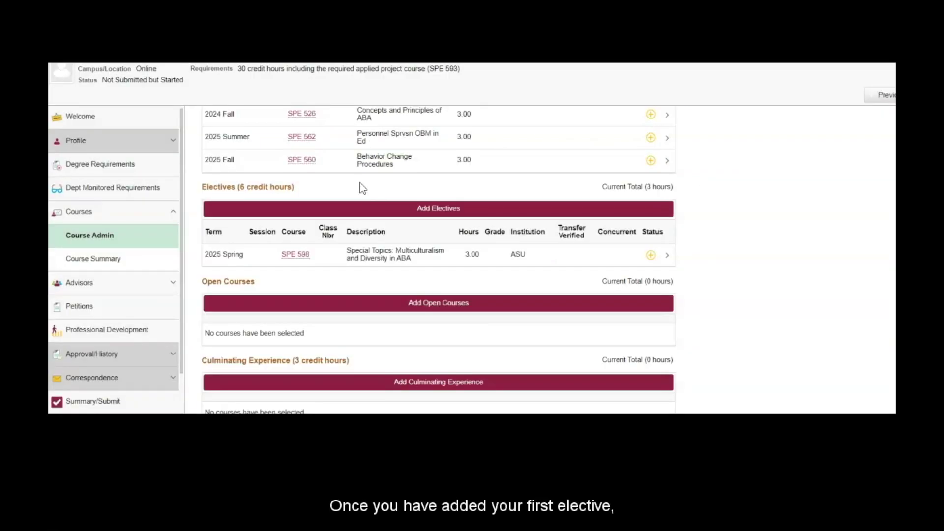
- Find the future course SPE 564 Cntrvrsl Therapies Sci in Ed as the second elective and select it
left_click(397, 211)
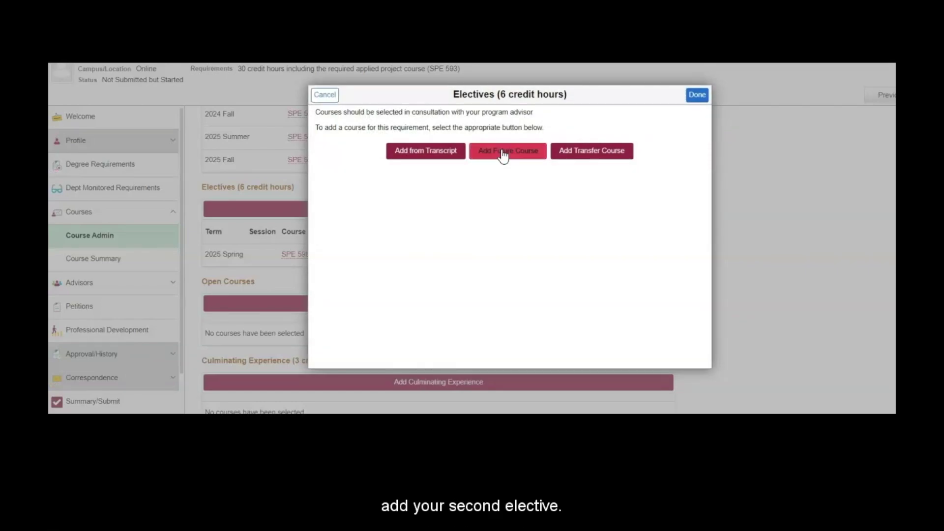
left_click(504, 152)
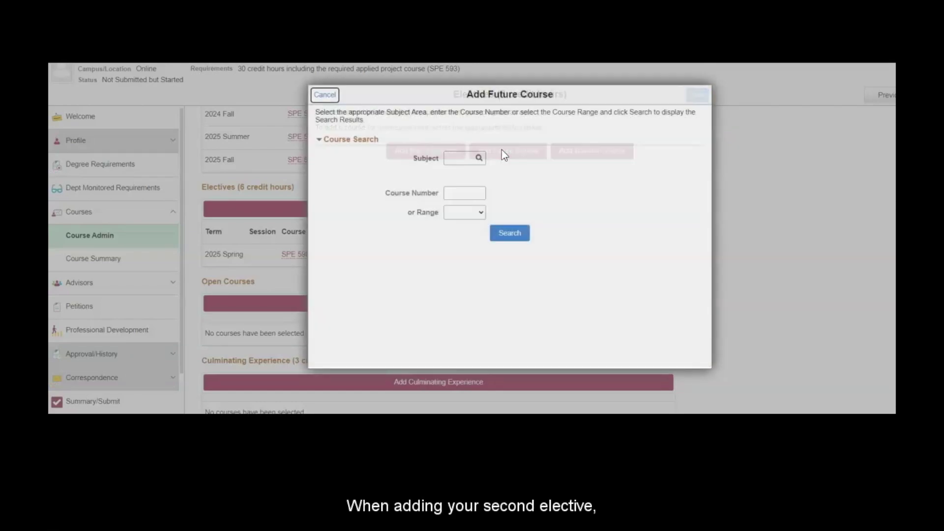
left_click(451, 159)
type("spe")
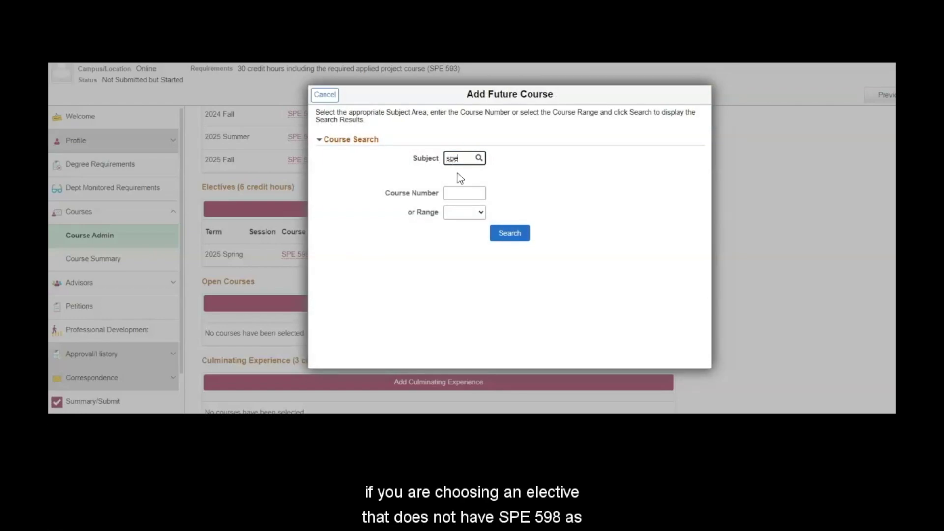
left_click(458, 192)
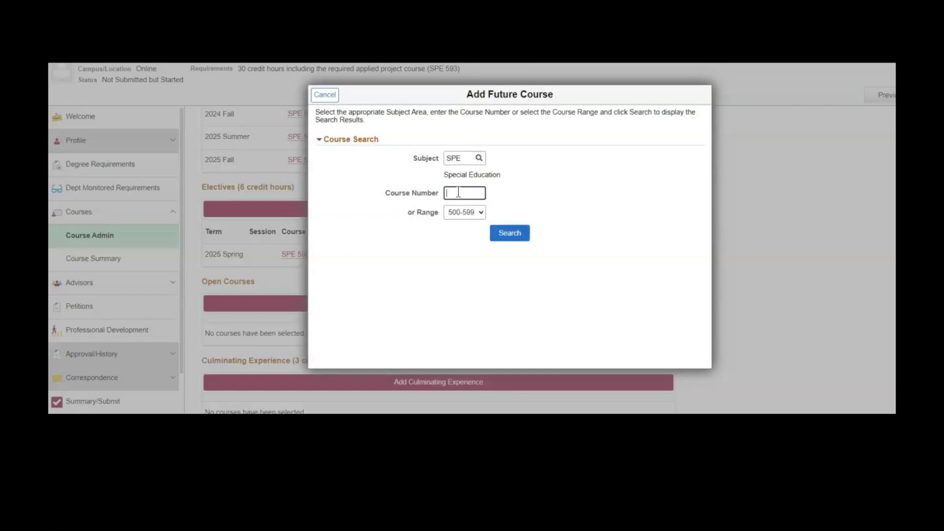
type("564")
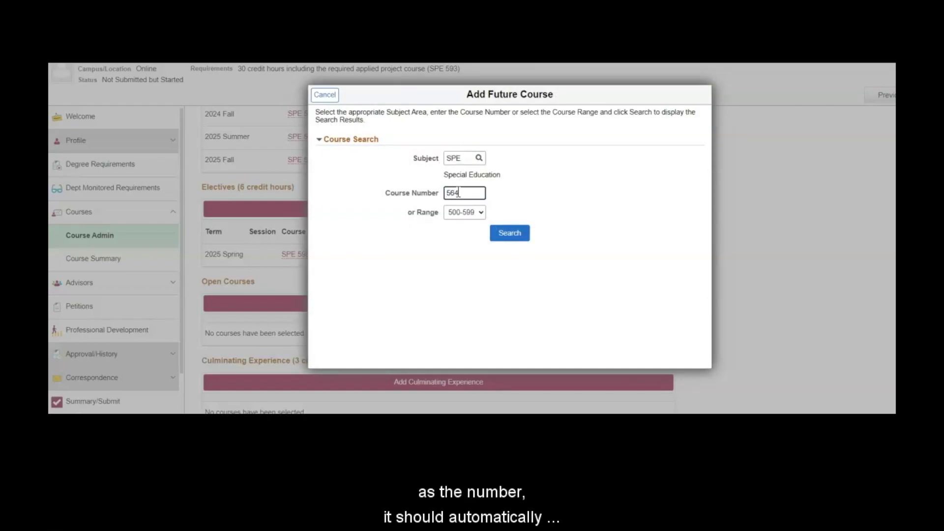
left_click(509, 233)
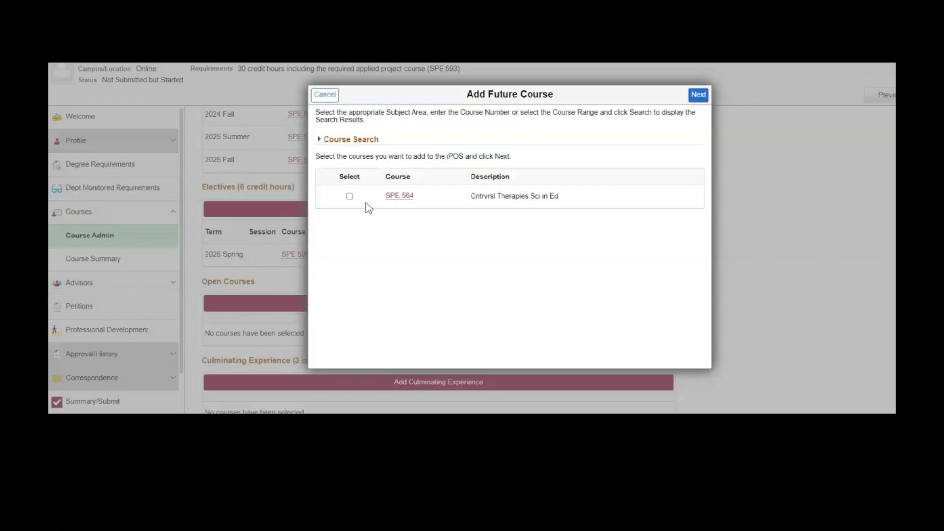
left_click(349, 197)
left_click(699, 95)
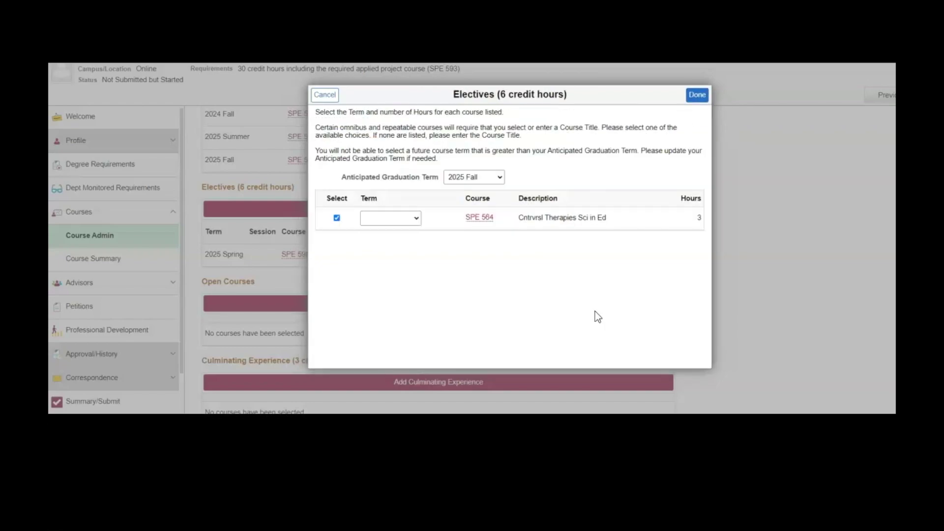
- Schedule elective SPE 564 for the 2025 Summer term and add it to the plan
left_click(391, 222)
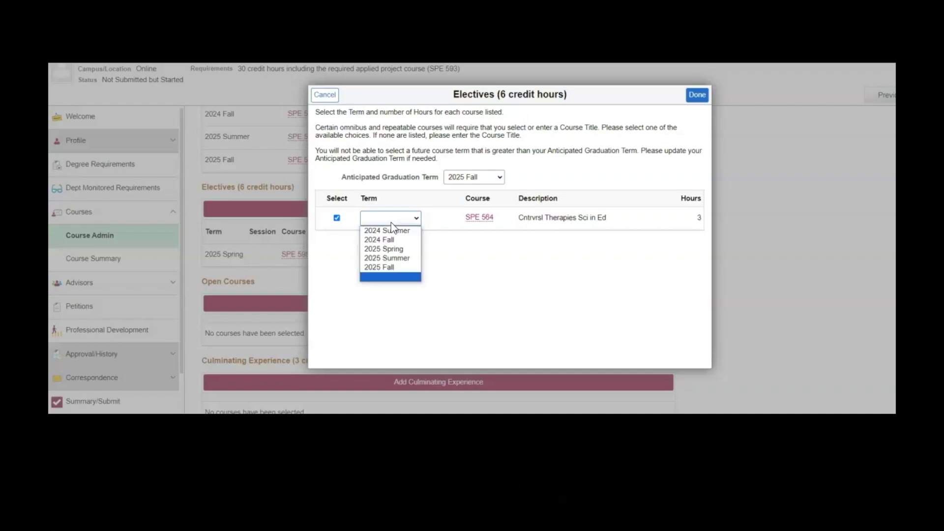
left_click(412, 258)
left_click(697, 95)
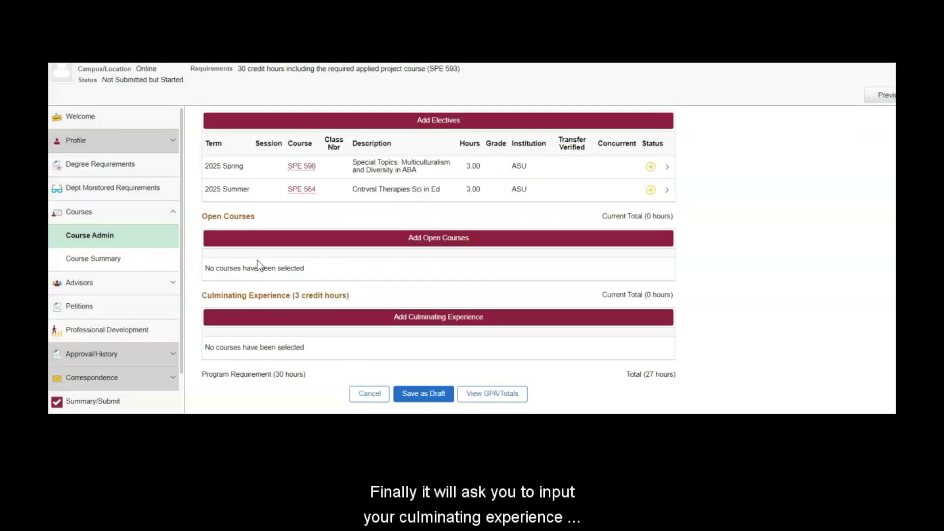
- Add SPE 593 Applied Project as the culminating experience for 2025 Fall with 3 hours
left_click(384, 319)
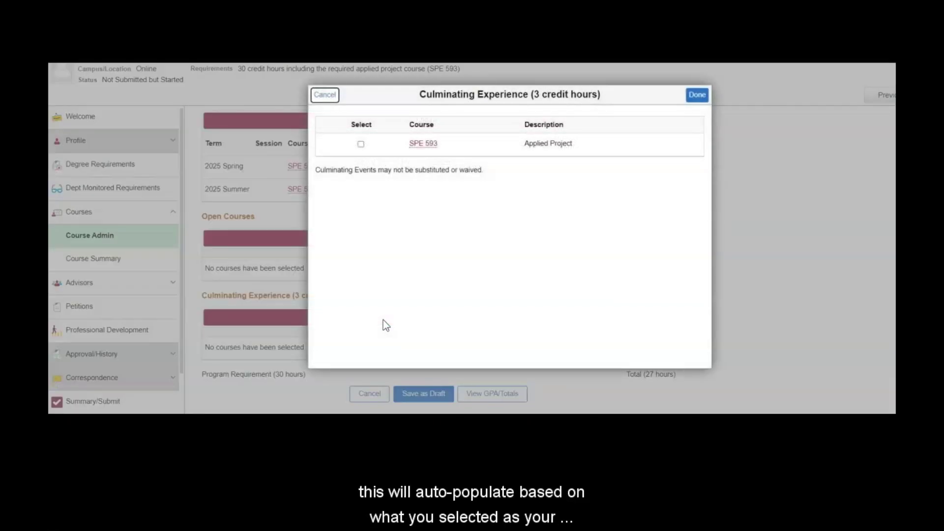
left_click(361, 145)
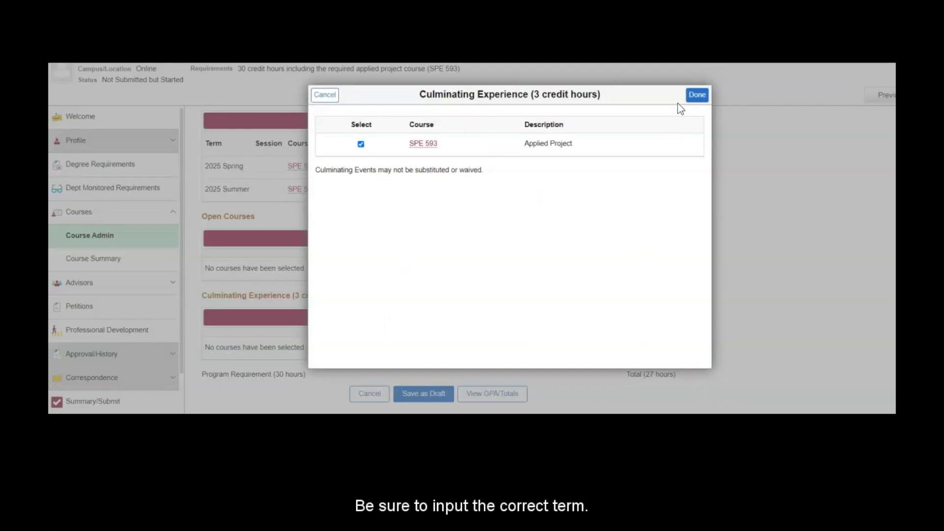
left_click(697, 96)
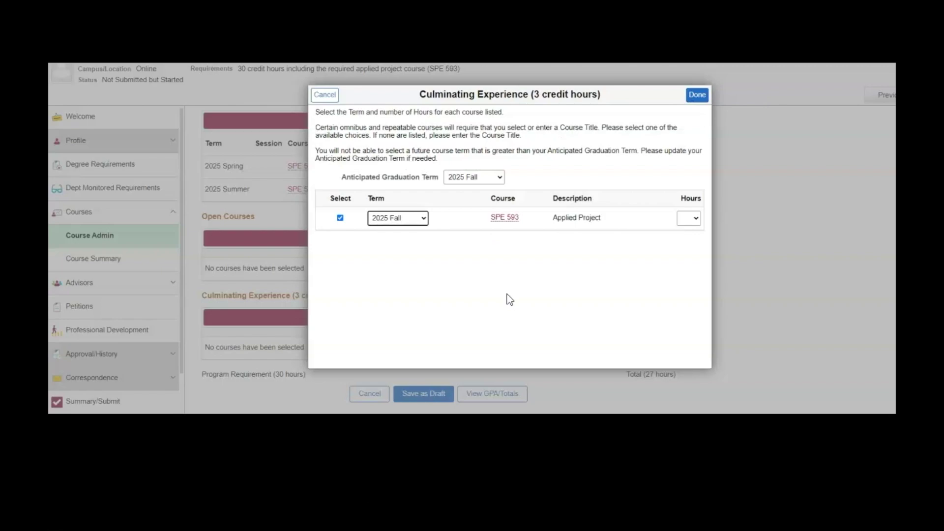
left_click(687, 220)
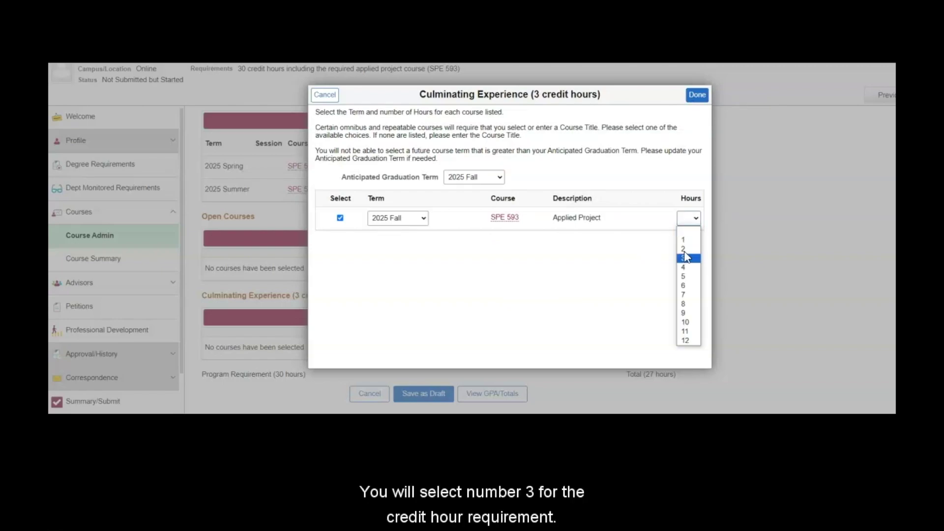
left_click(684, 259)
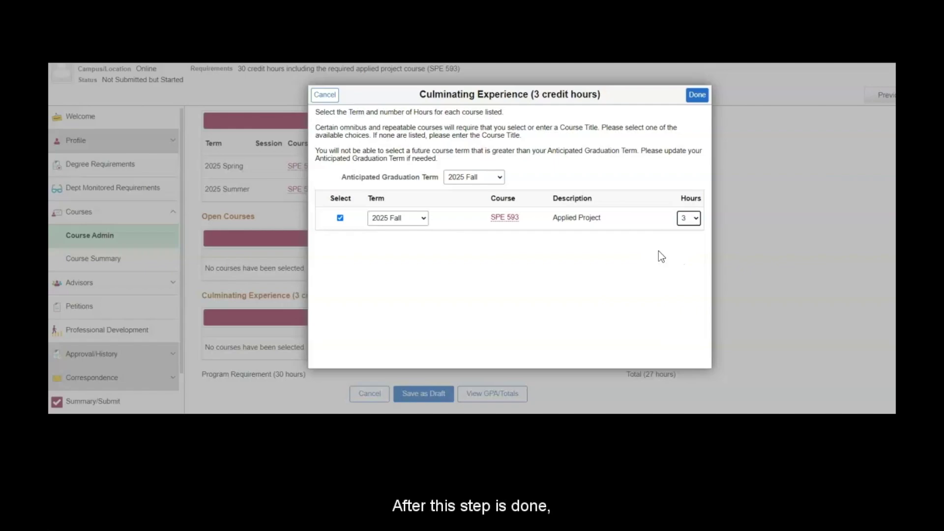
left_click(697, 95)
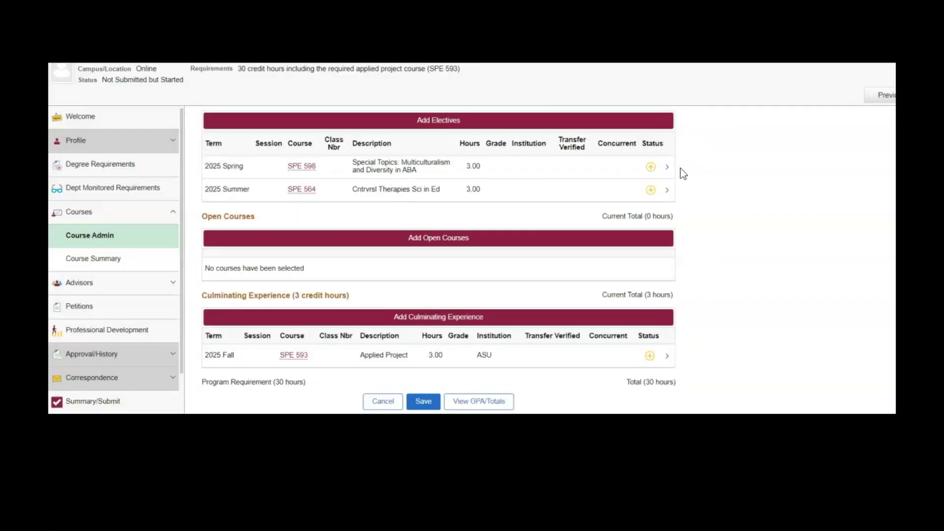
- Save the completed course list and dismiss the validation message
scroll(596, 204, "down", 1)
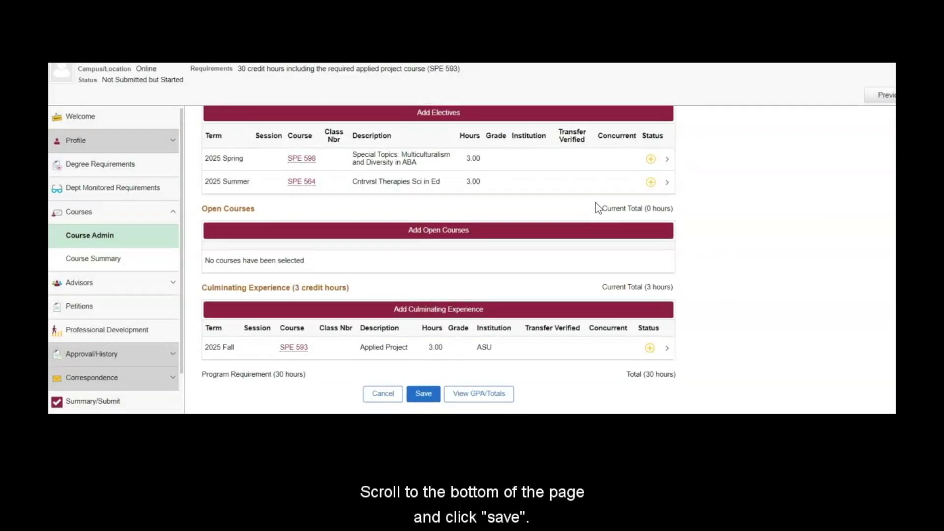
left_click(431, 398)
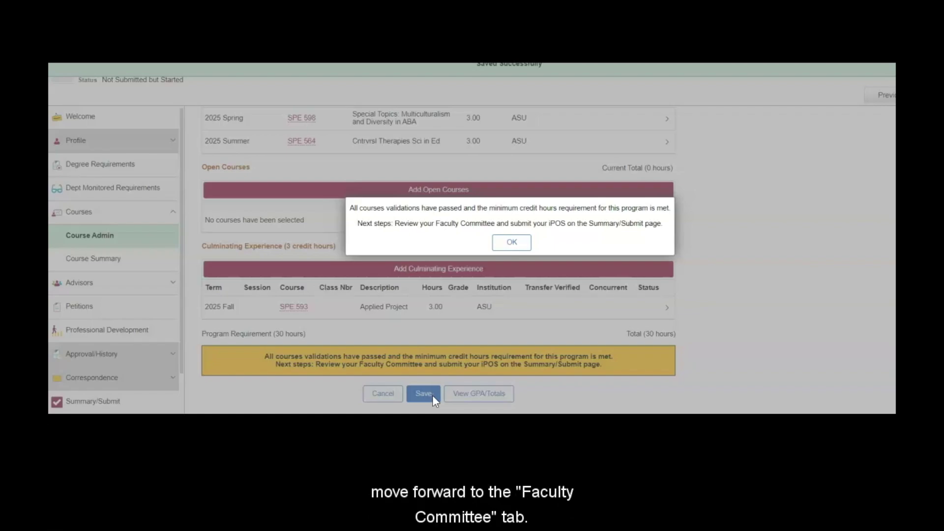
key("Return")
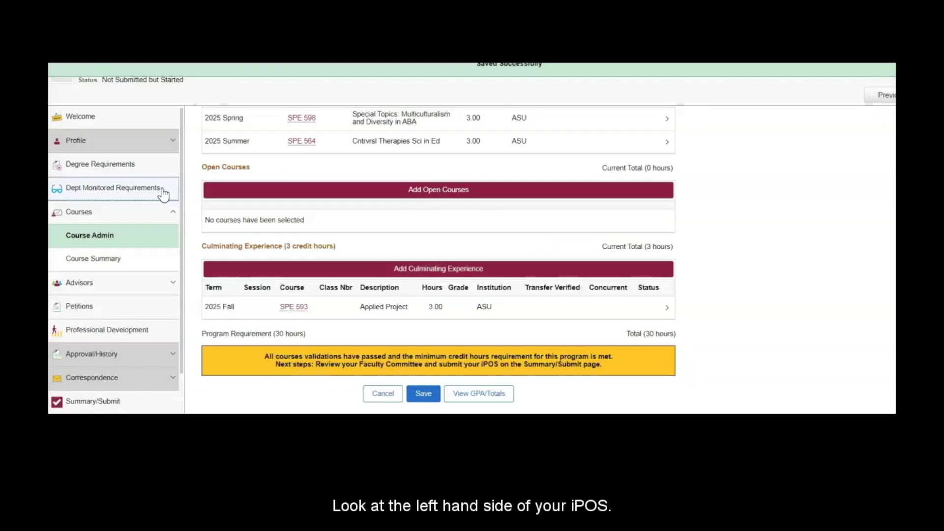
- Search for a Faculty Committee member using the first three letters of the professor's last name and first name
scroll(163, 194, "down", 1)
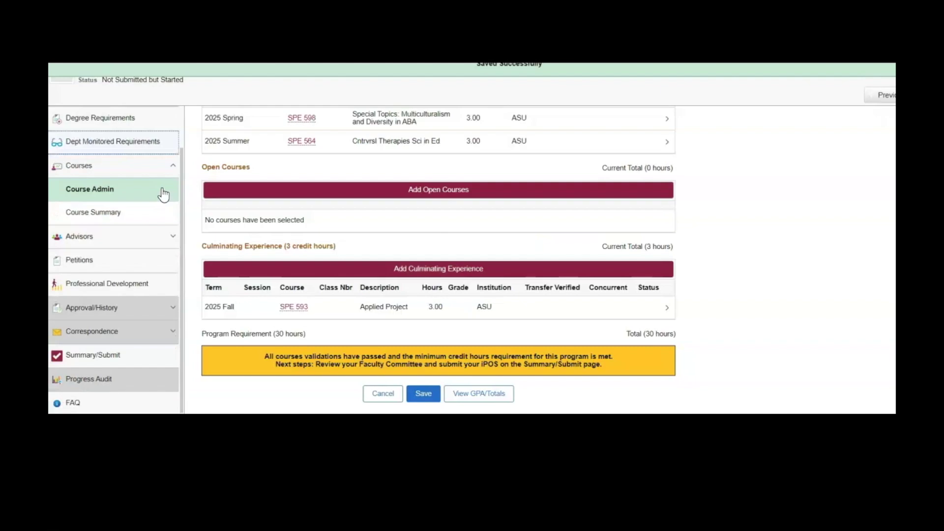
left_click(148, 247)
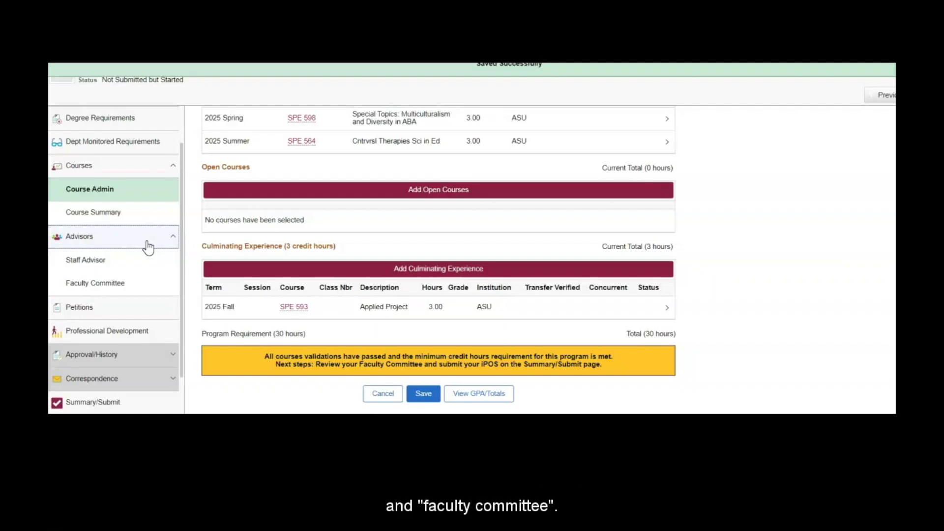
left_click(140, 293)
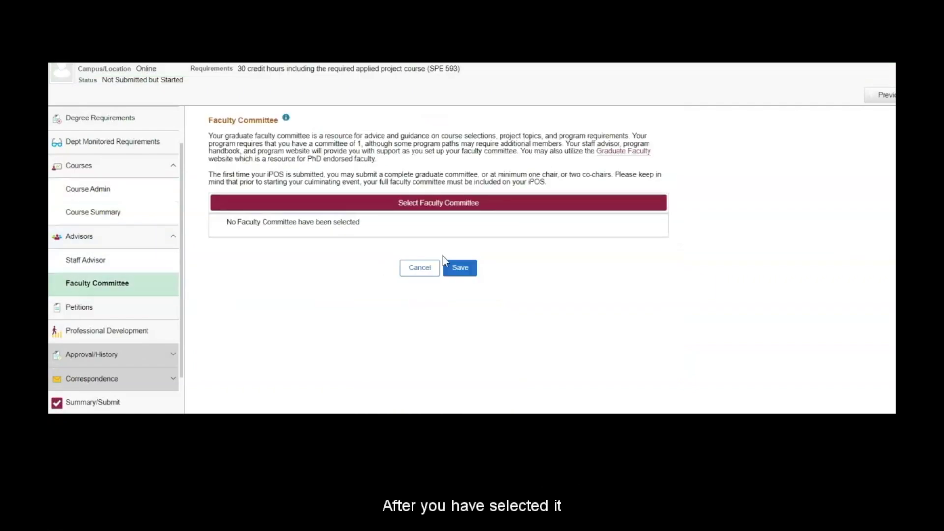
left_click(490, 204)
left_click(467, 165)
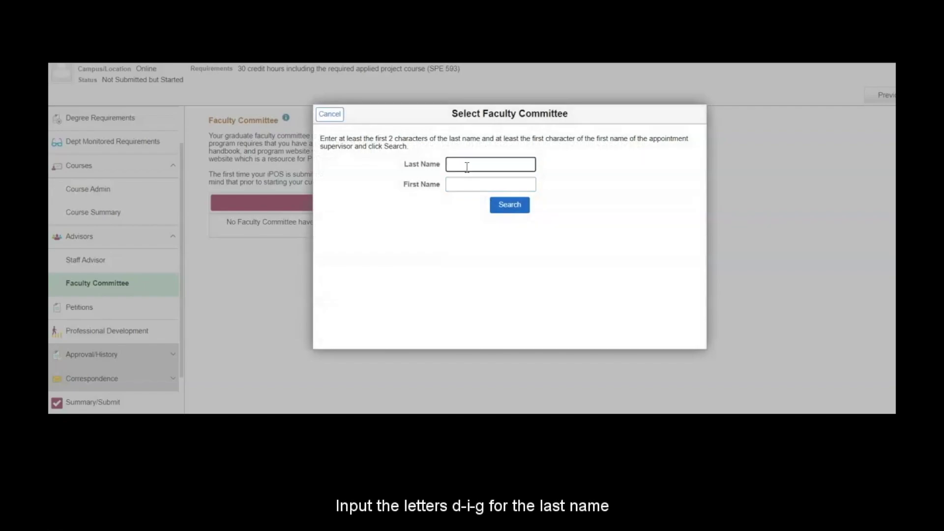
type("dig")
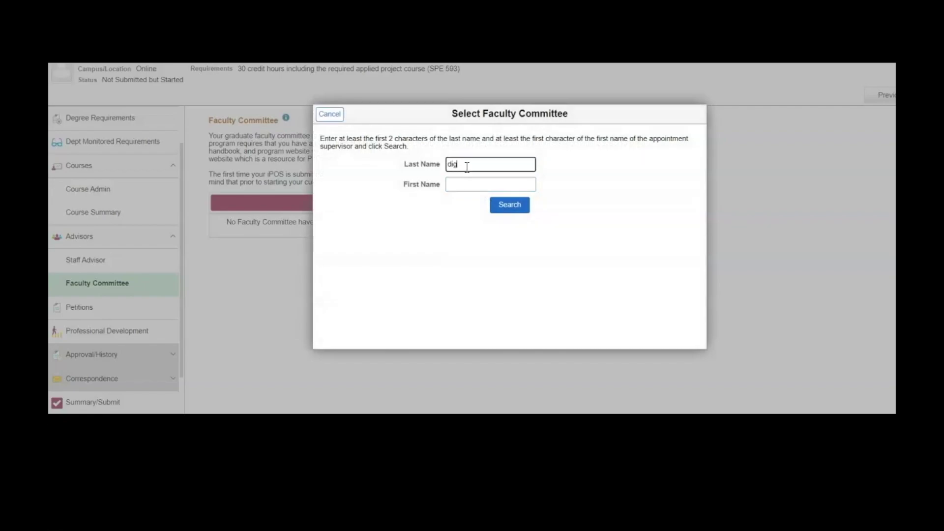
left_click(469, 185)
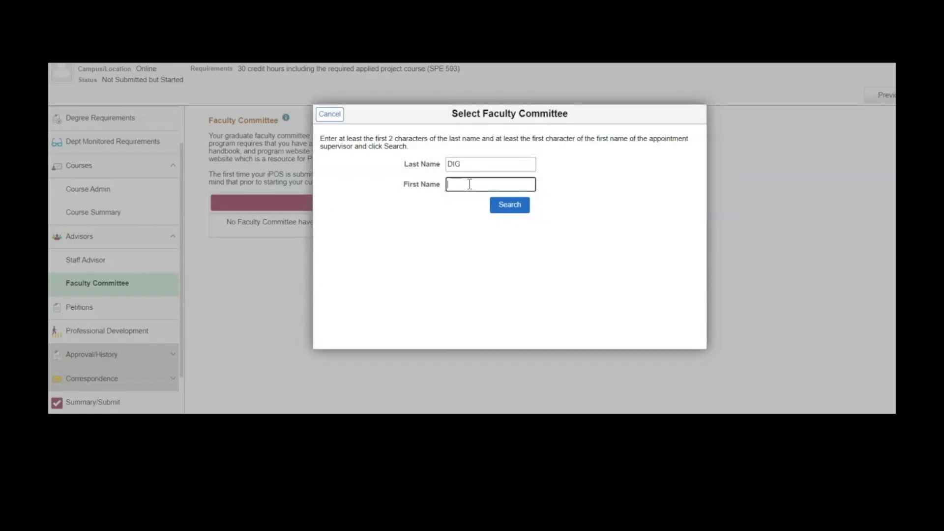
type("Sam")
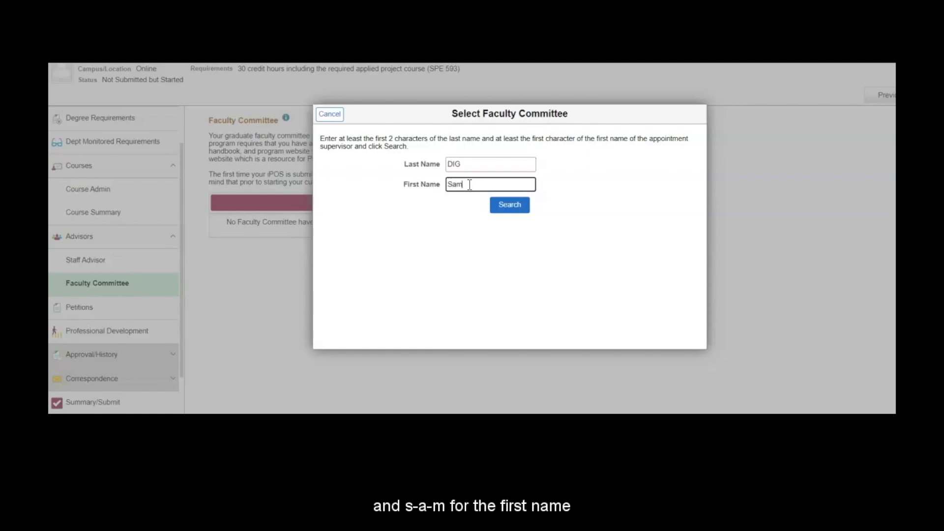
left_click(495, 207)
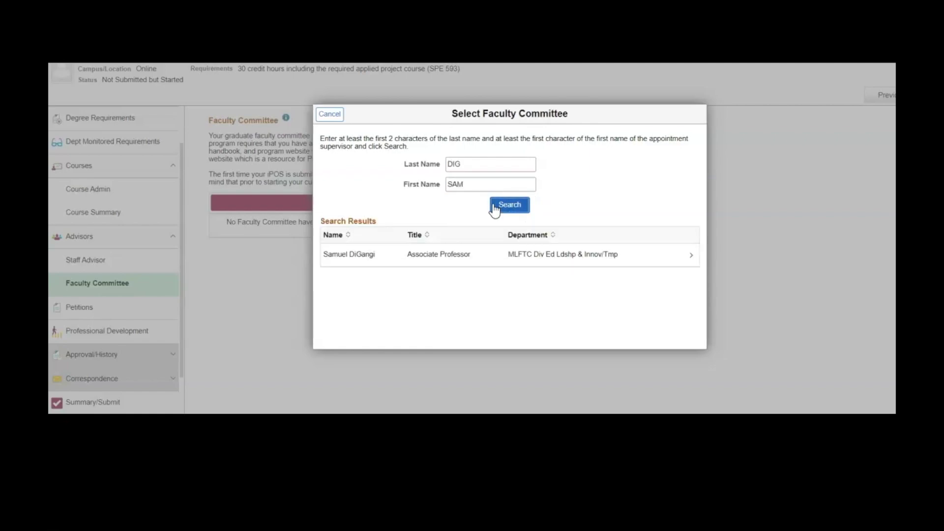
- Add the found associate professor to the faculty committee as Chair, save the committee, and check the staff advisor information
left_click(392, 260)
left_click(485, 108)
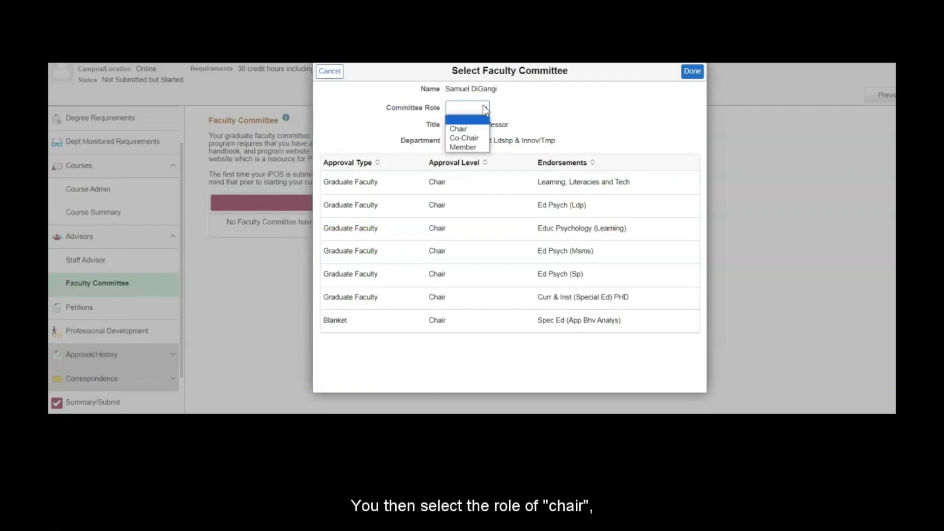
left_click(476, 130)
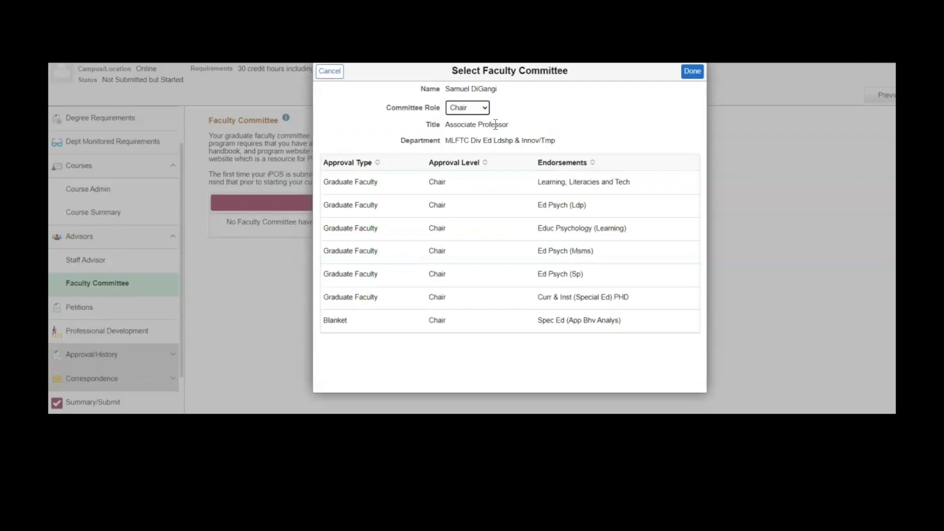
left_click(692, 74)
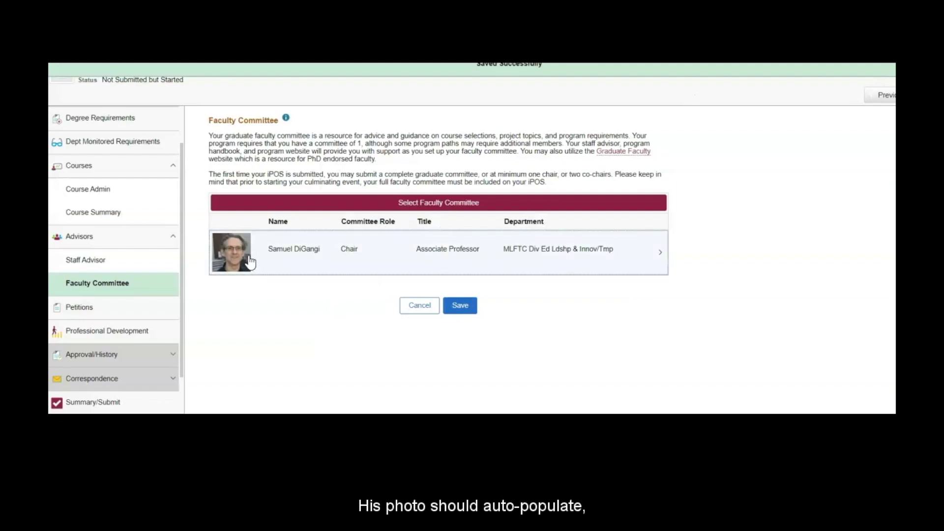
left_click(464, 307)
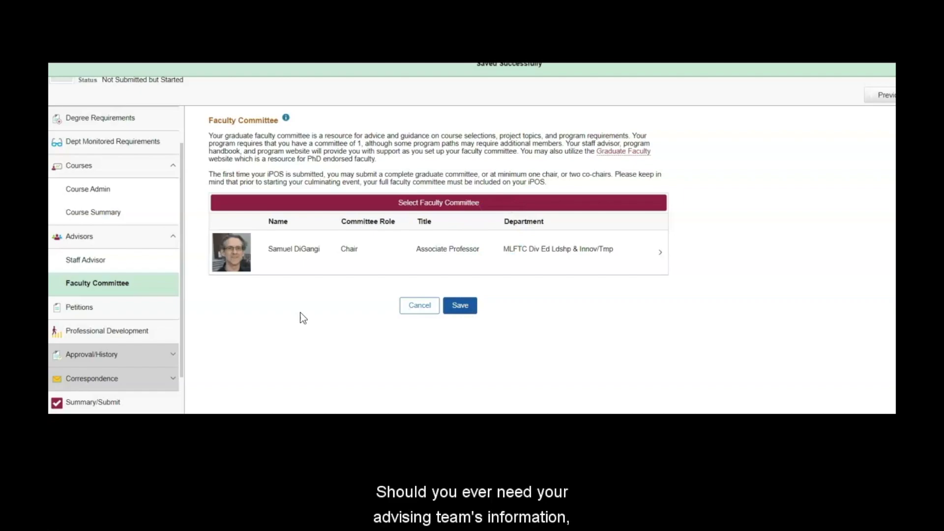
left_click(152, 268)
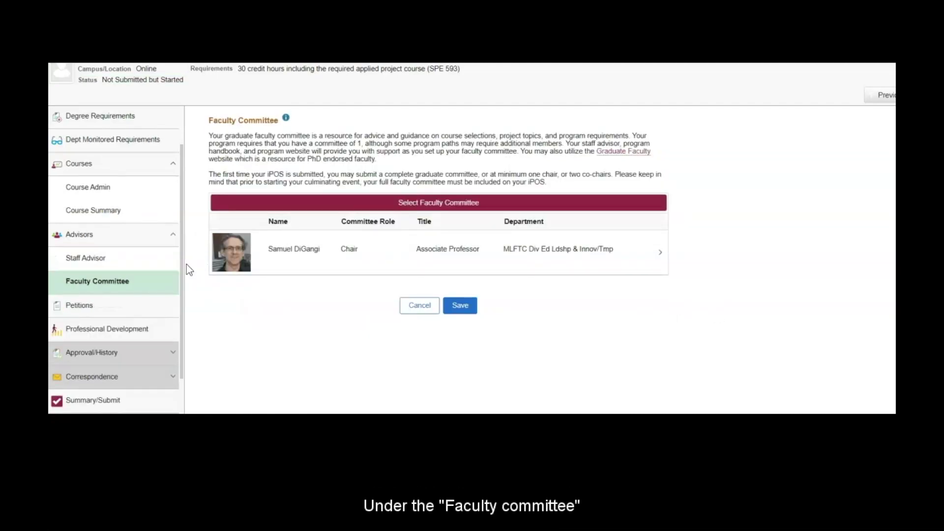
- Start a Leave of Absence/Enrollment Exception petition for 2024 Summer, look at the available reasons, and cancel the petition
left_click(133, 307)
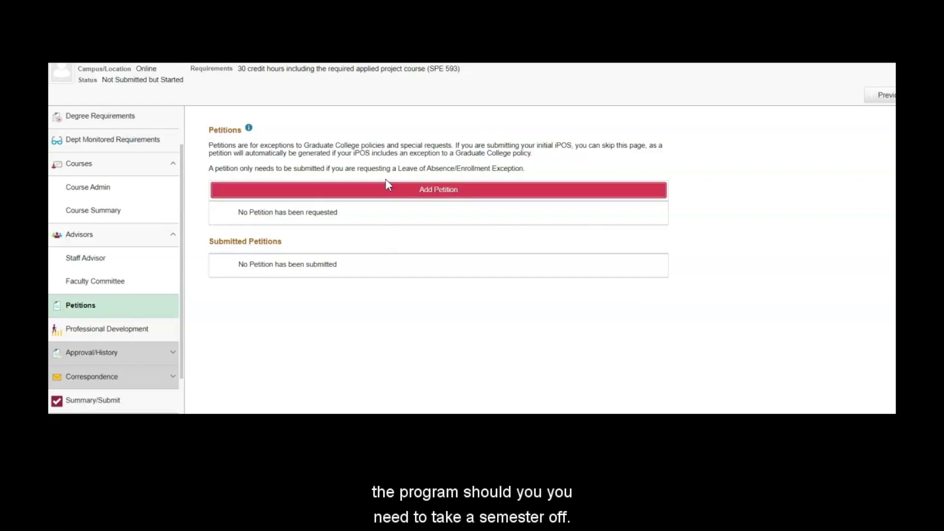
left_click(392, 195)
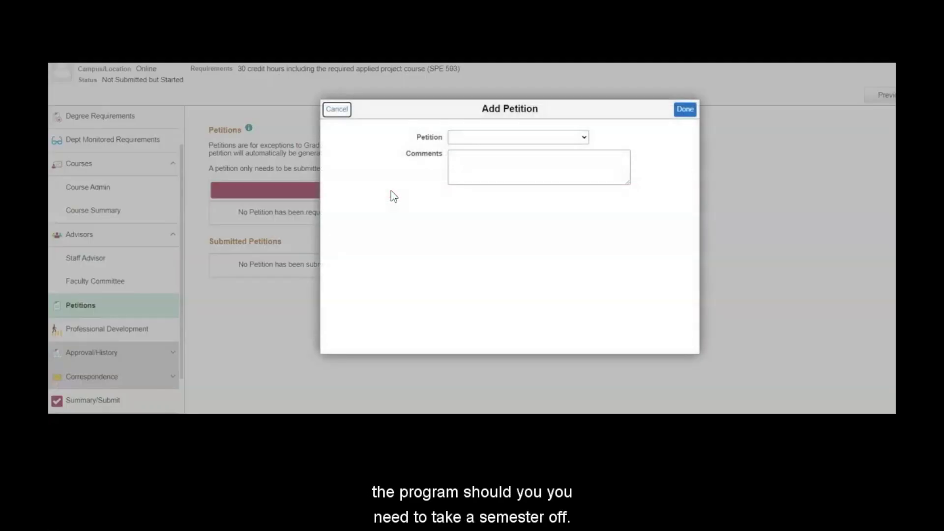
left_click(470, 143)
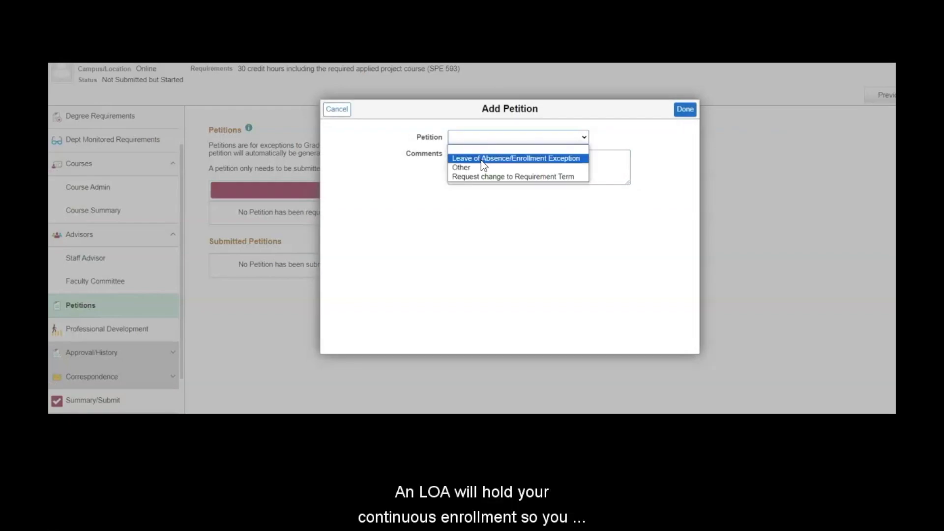
left_click(481, 159)
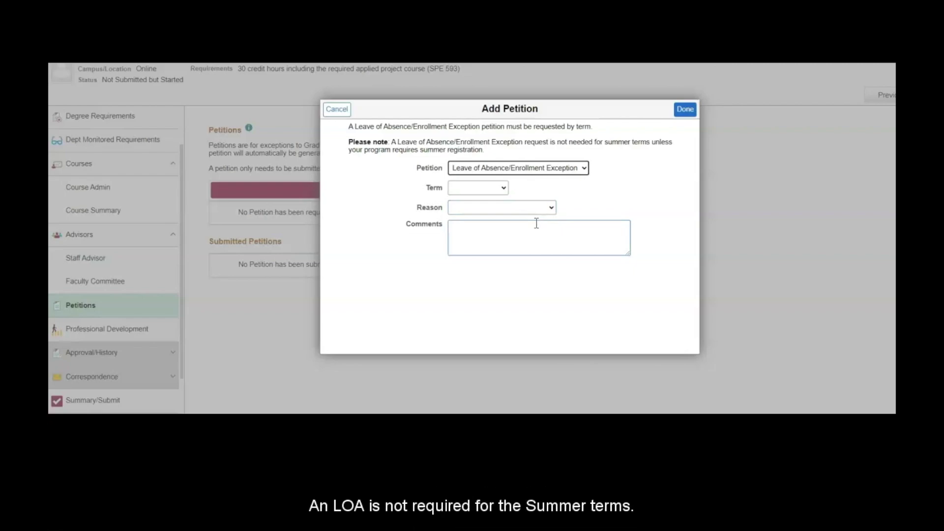
left_click(504, 189)
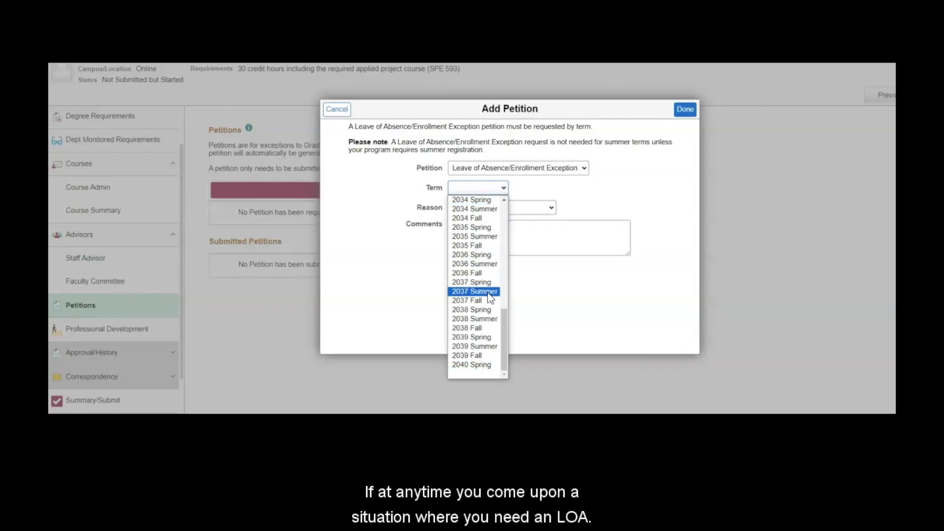
scroll(479, 236, "up", 10)
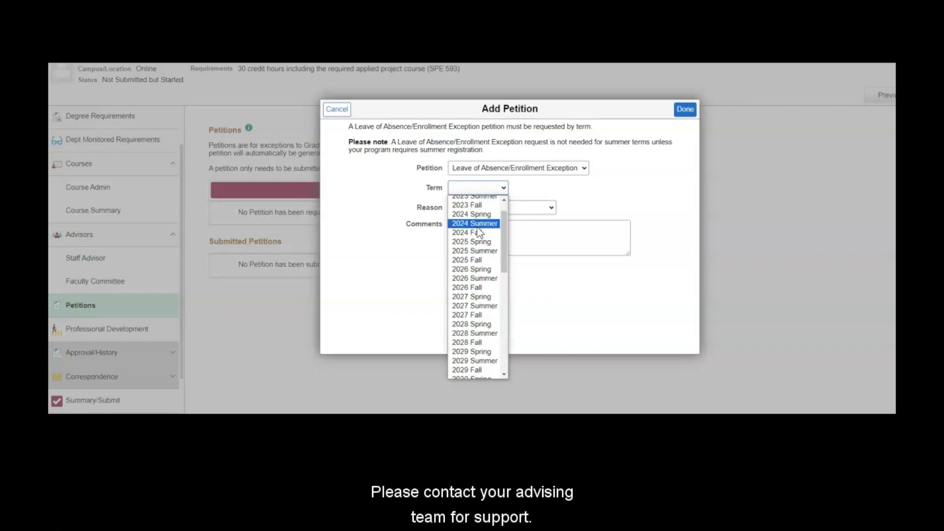
left_click(478, 225)
left_click(488, 212)
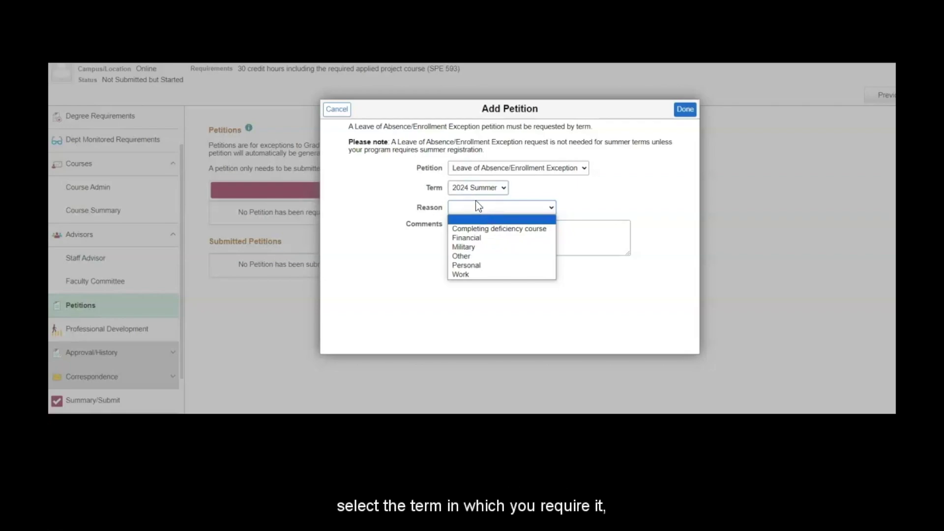
left_click(595, 263)
left_click(522, 239)
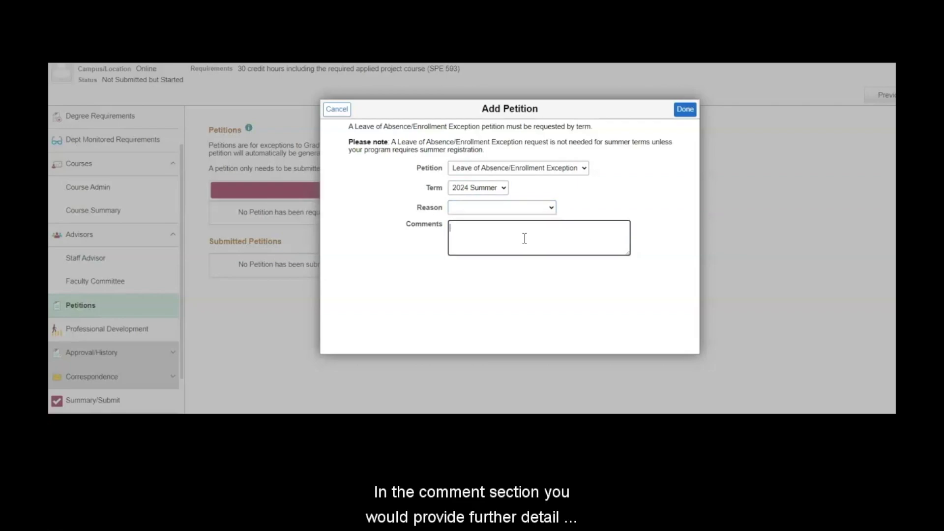
left_click(335, 110)
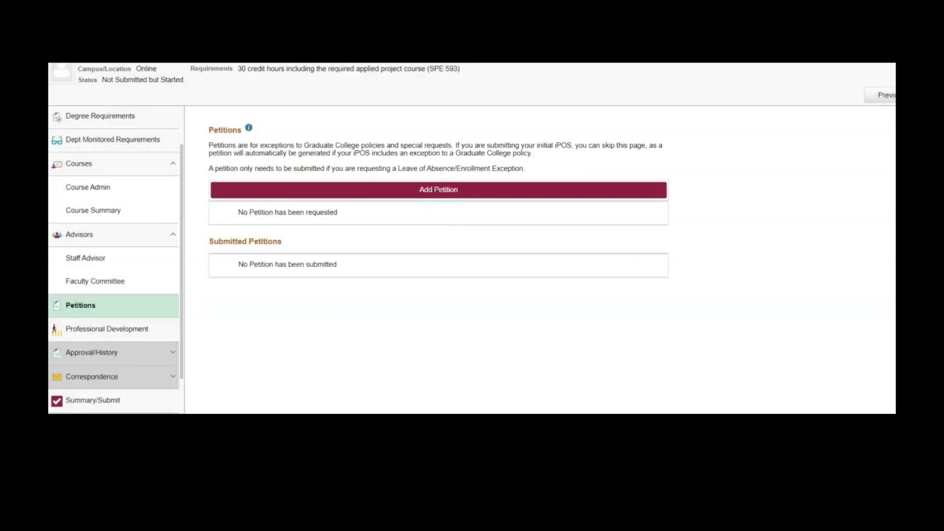
- View the Professional Development page, then review the iPOS summary through its course list and accept the honesty and integrity certification
left_click(160, 334)
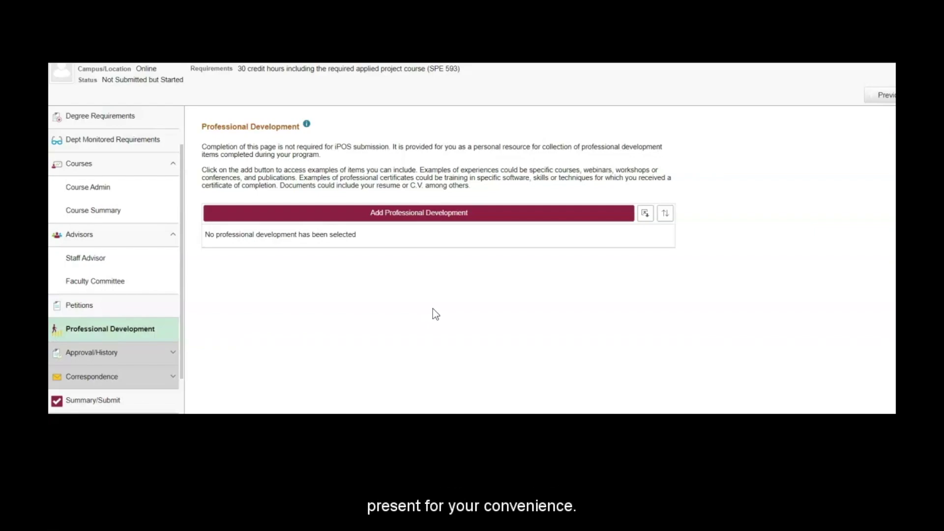
scroll(126, 299, "down", 1)
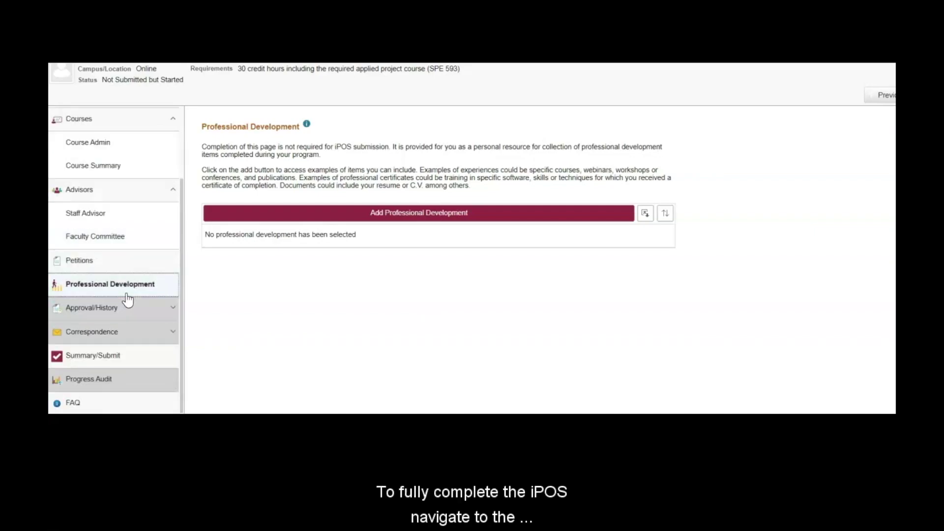
left_click(110, 365)
scroll(338, 292, "down", 6)
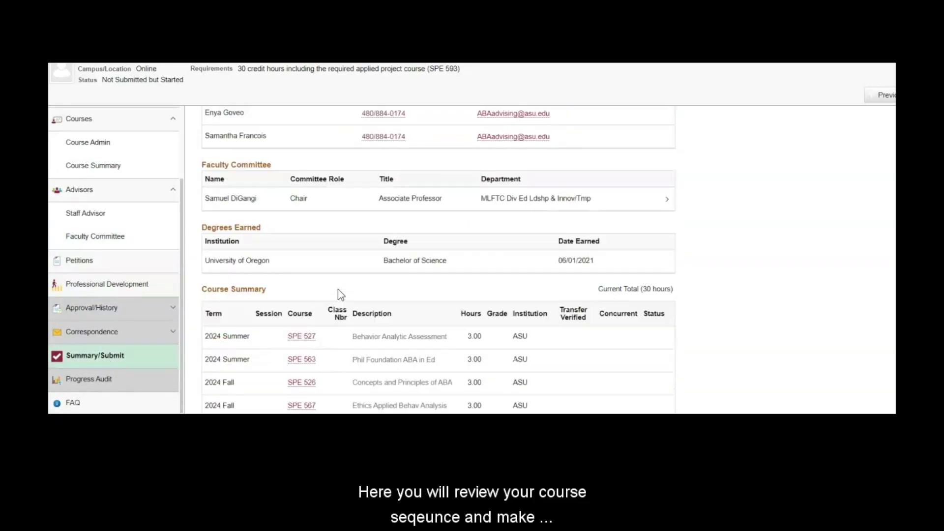
scroll(338, 289, "down", 4)
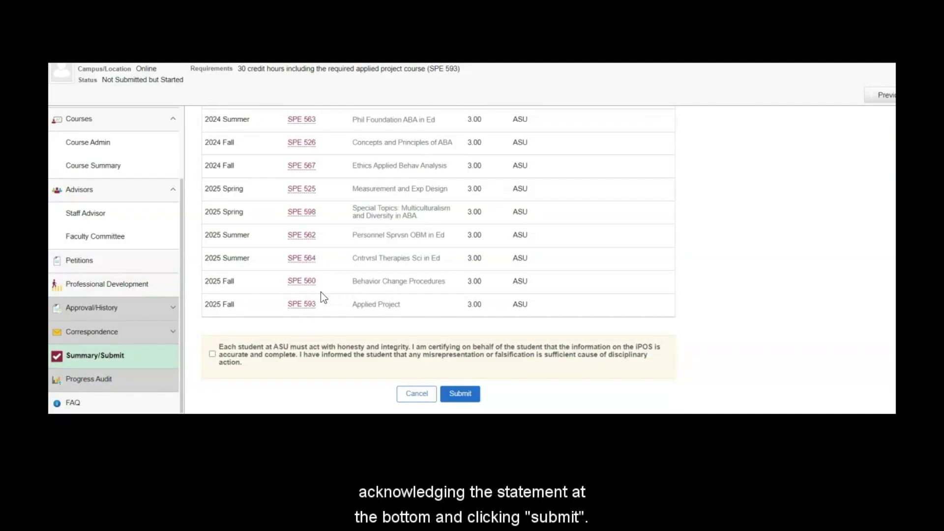
left_click(212, 354)
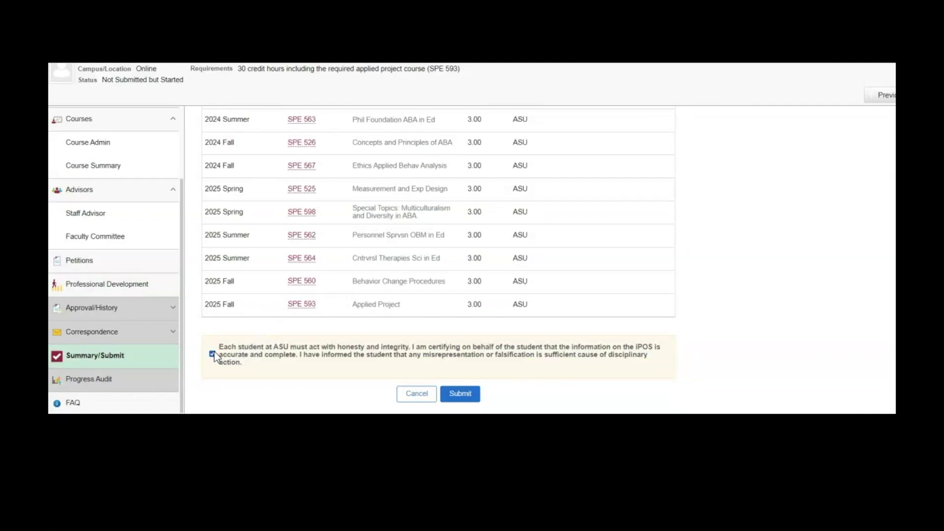